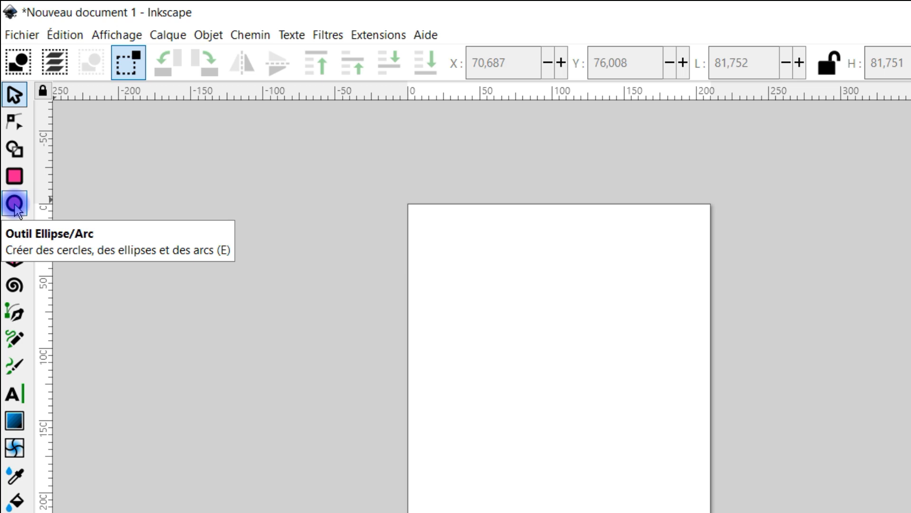
# Draw a circle with a radius of about 58.5 mm on the page and make it a whole, closed ellipse
pyautogui.click(14, 207)
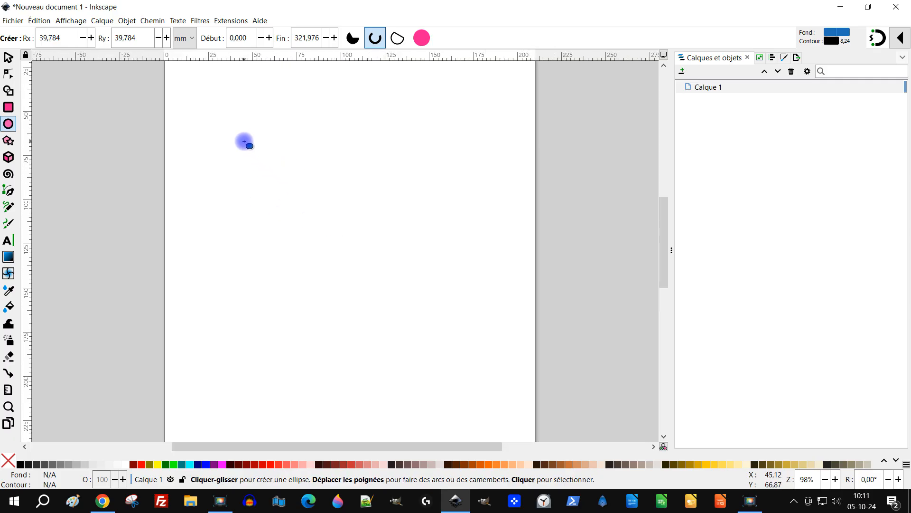
pyautogui.moveTo(244, 141); pyautogui.dragTo(451, 361)
pyautogui.press('ctrl')
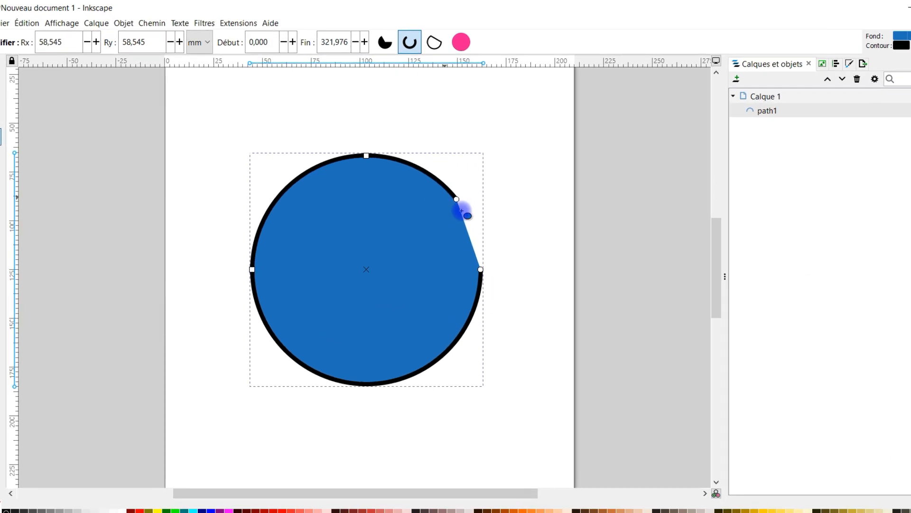
pyautogui.click(422, 50)
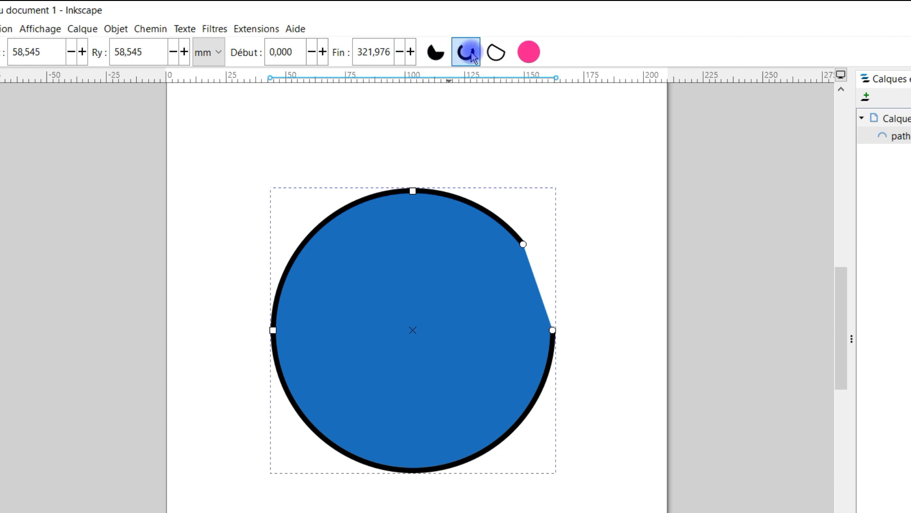
pyautogui.click(528, 52)
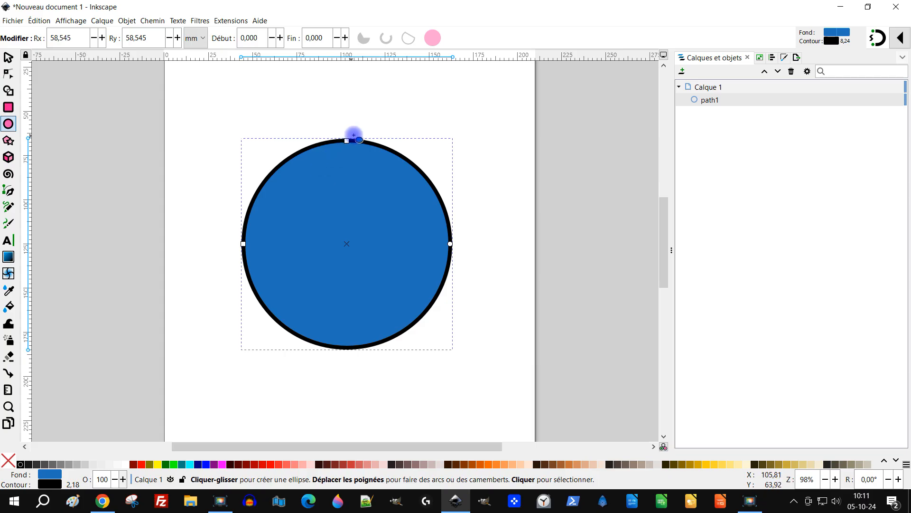
# Open the circle into an arc by moving its end handle up along the outline, and restore it to a whole ellipse
pyautogui.scroll(2, 351, 136)
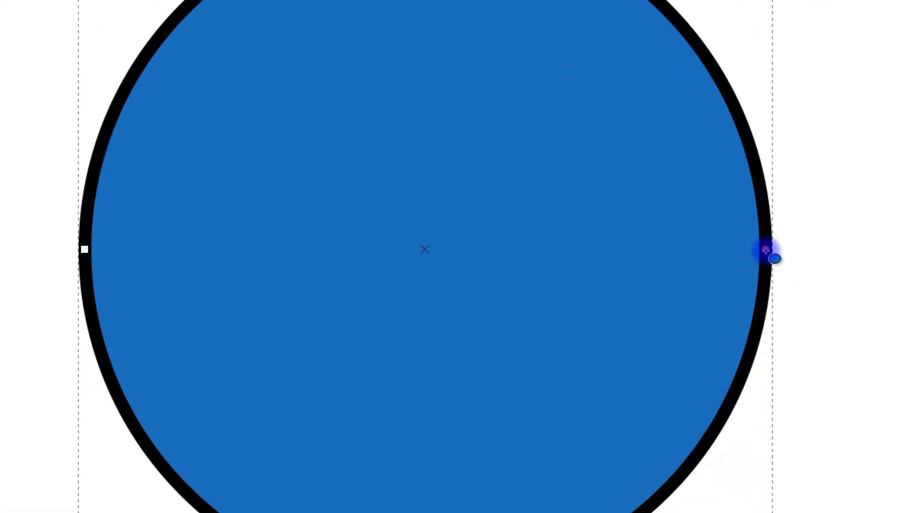
pyautogui.moveTo(766, 250); pyautogui.dragTo(592, 24)
pyautogui.scroll(-3, 667, 118)
pyautogui.scroll(1, 704, 62)
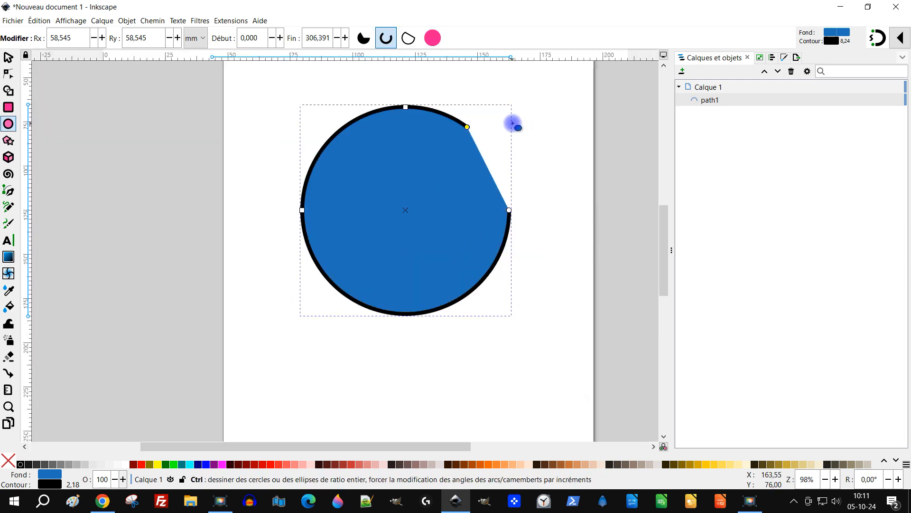
pyautogui.scroll(1, 512, 124)
pyautogui.click(438, 39)
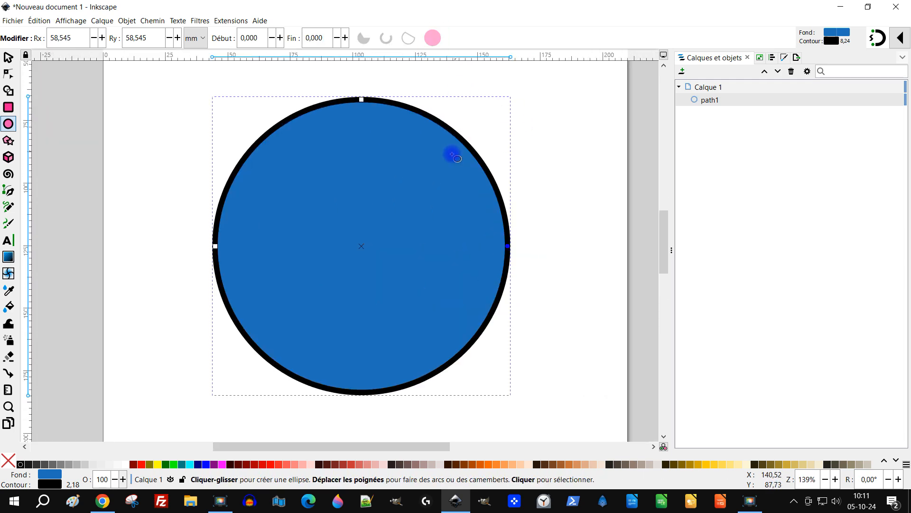
pyautogui.scroll(-4, 413, 222)
pyautogui.scroll(3, 419, 200)
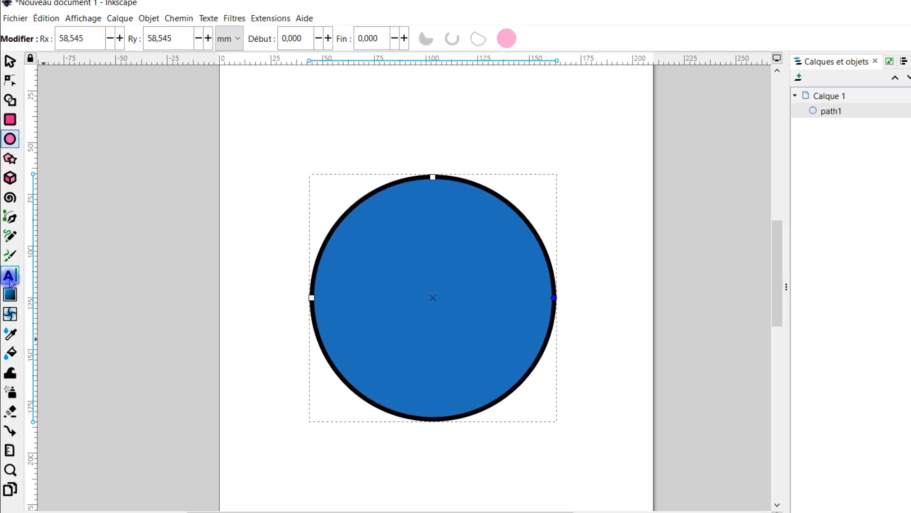
# Create a text frame inside the blue circle and enter "GROUPE FACEBOOK" in it
pyautogui.click(12, 328)
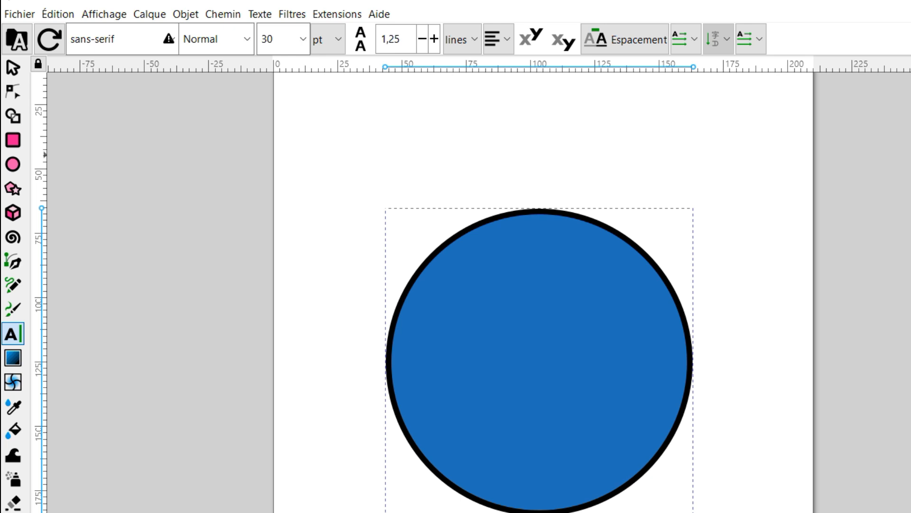
pyautogui.moveTo(441, 271); pyautogui.dragTo(650, 460)
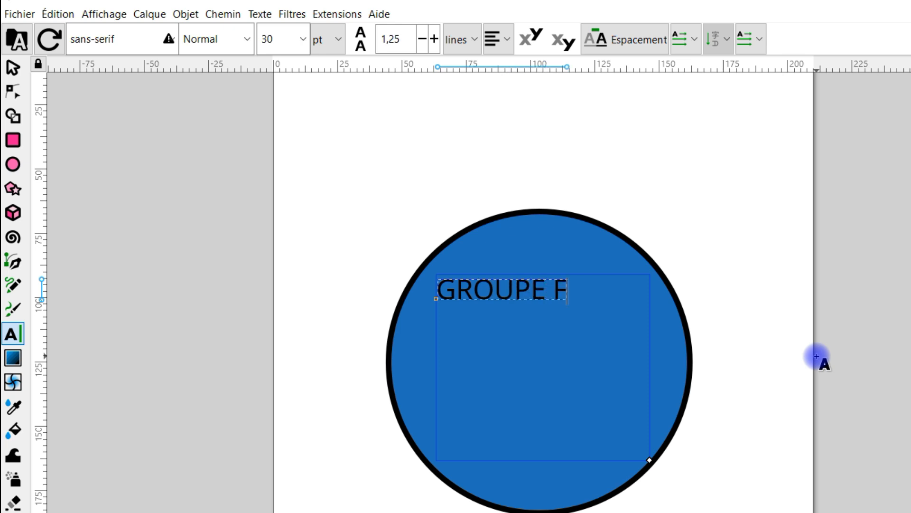
pyautogui.write('GROUPE FACEBOOK')
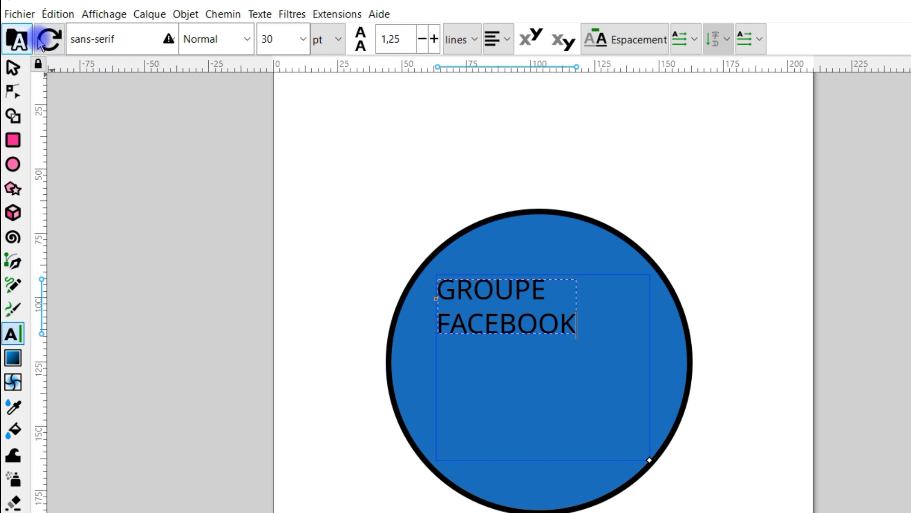
# Set the whole GROUPE FACEBOOK text to a size of 40 pt and centre its lines within the text frame
pyautogui.tripleClick(517, 317)
pyautogui.moveTo(579, 330); pyautogui.dragTo(436, 280)
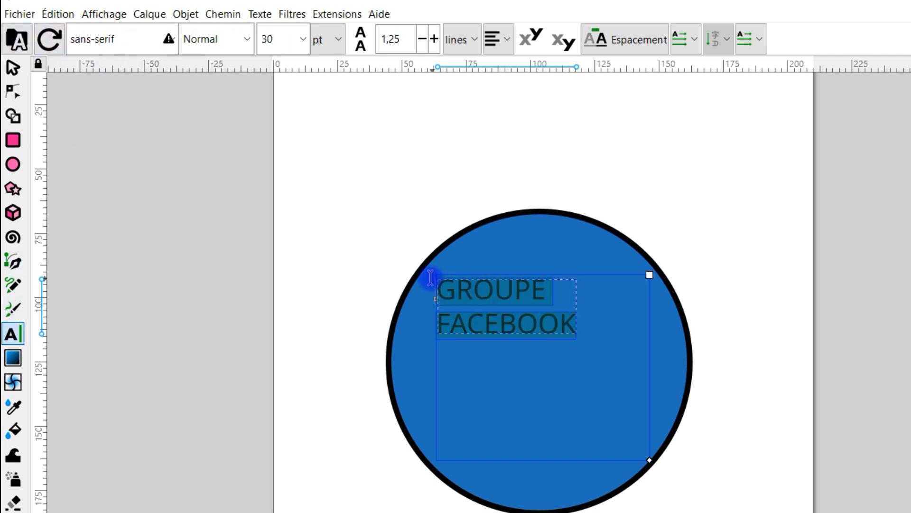
pyautogui.click(303, 39)
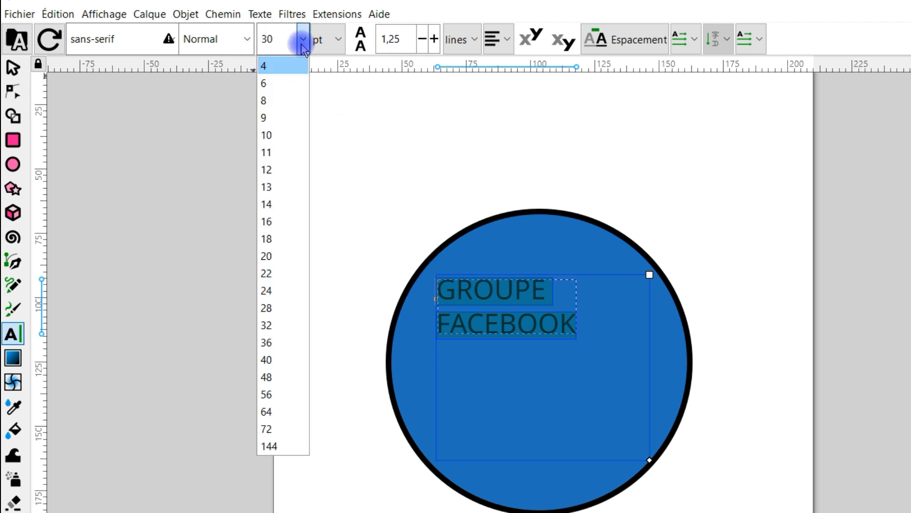
pyautogui.click(271, 394)
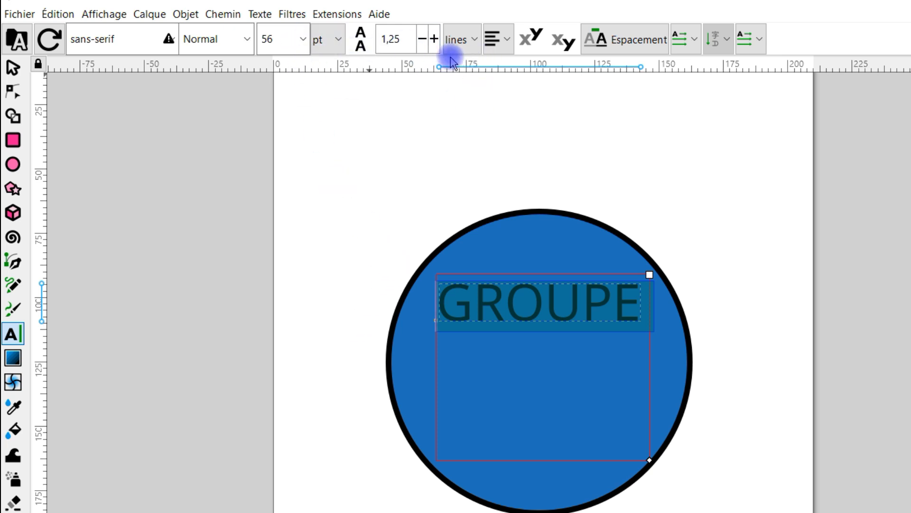
pyautogui.click(303, 39)
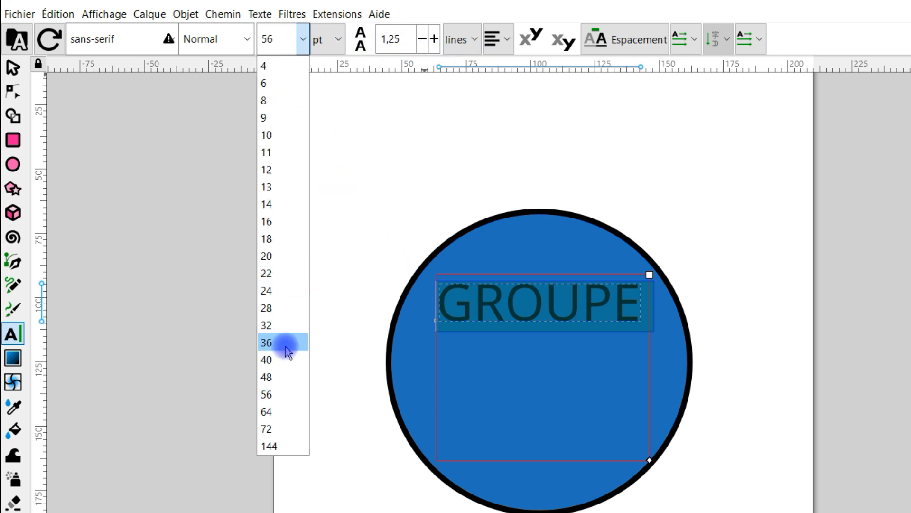
pyautogui.click(268, 359)
pyautogui.click(507, 40)
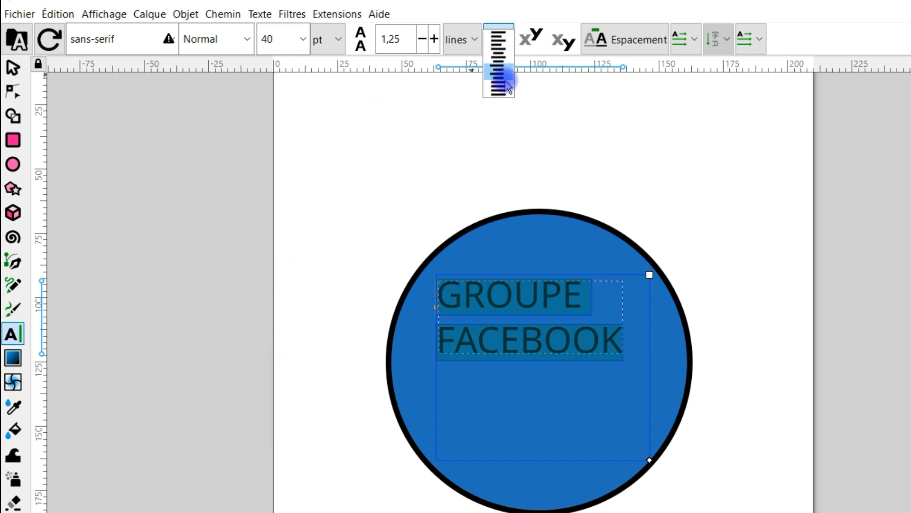
pyautogui.click(498, 54)
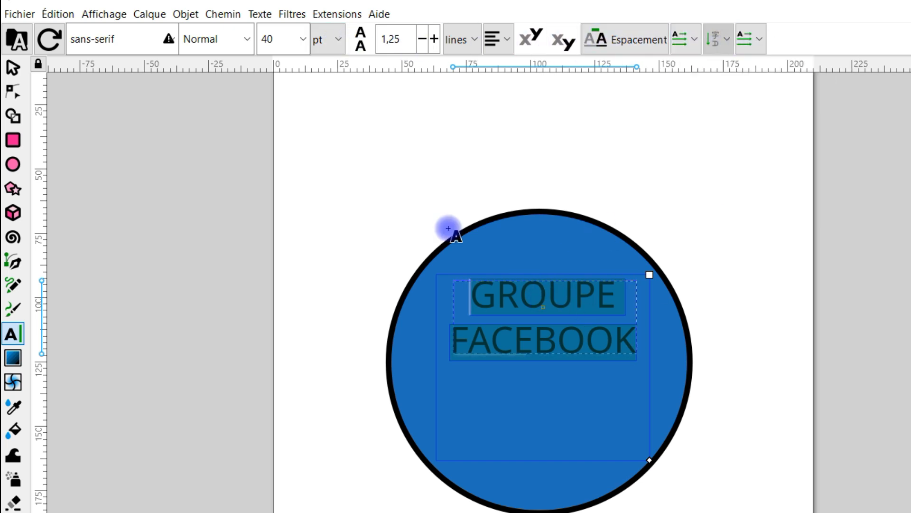
# Change the font of the GROUPE FACEBOOK text to Arial in the Bold style
pyautogui.click(238, 42)
pyautogui.click(245, 43)
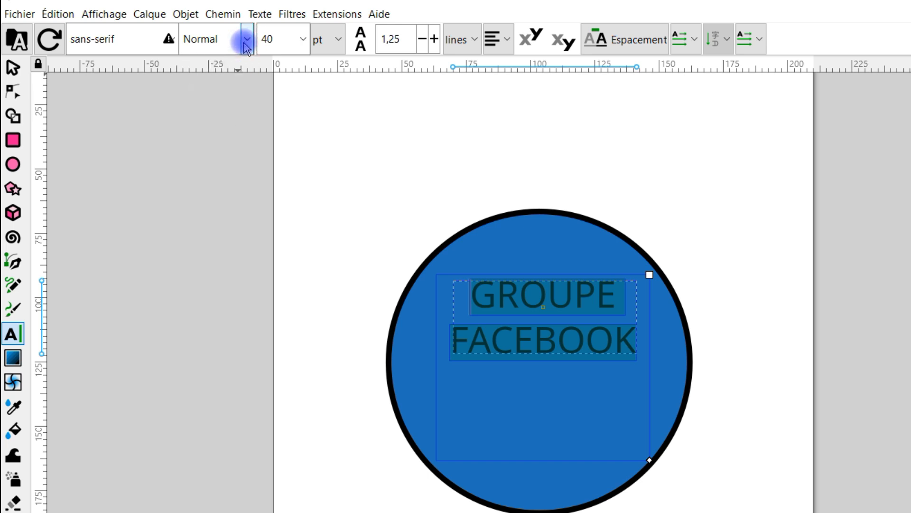
pyautogui.click(172, 40)
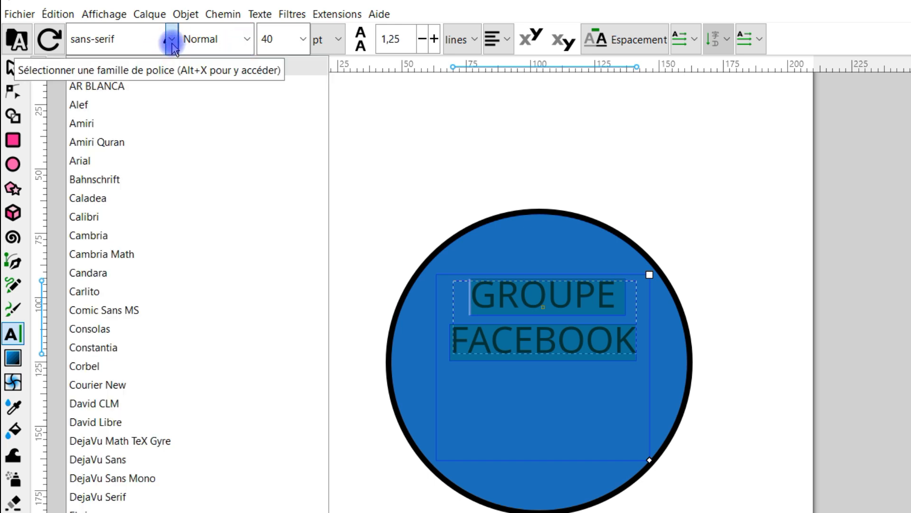
pyautogui.click(109, 161)
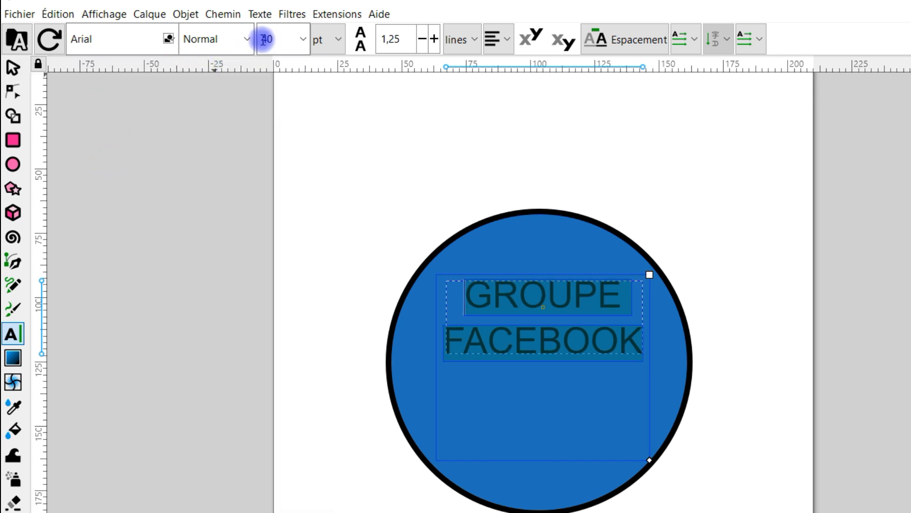
pyautogui.click(247, 38)
pyautogui.click(207, 100)
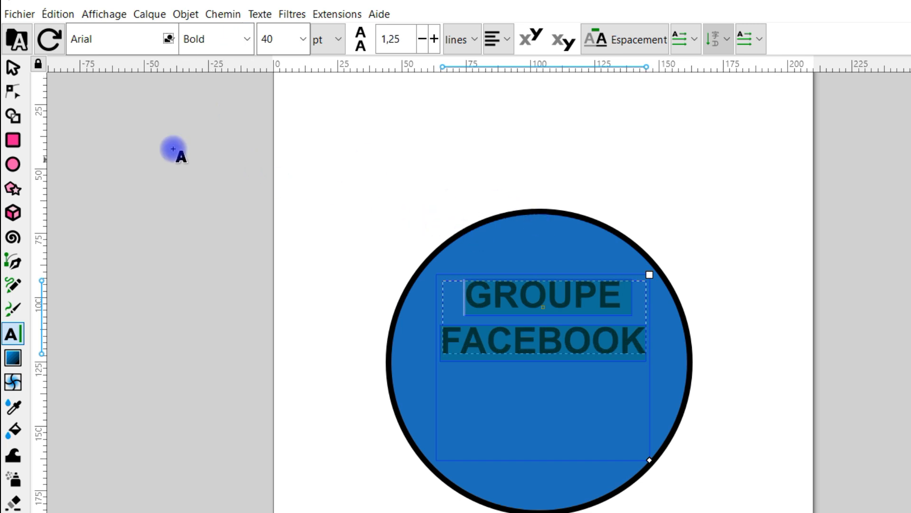
# Select the circle and its text together and open the Align and Distribute (Aligner et distribuer) settings
pyautogui.click(12, 67)
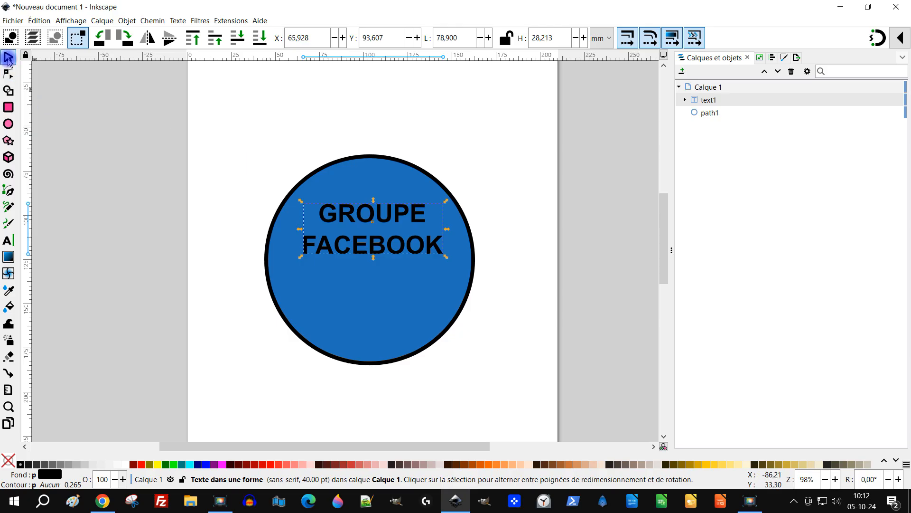
pyautogui.moveTo(232, 118); pyautogui.dragTo(515, 404)
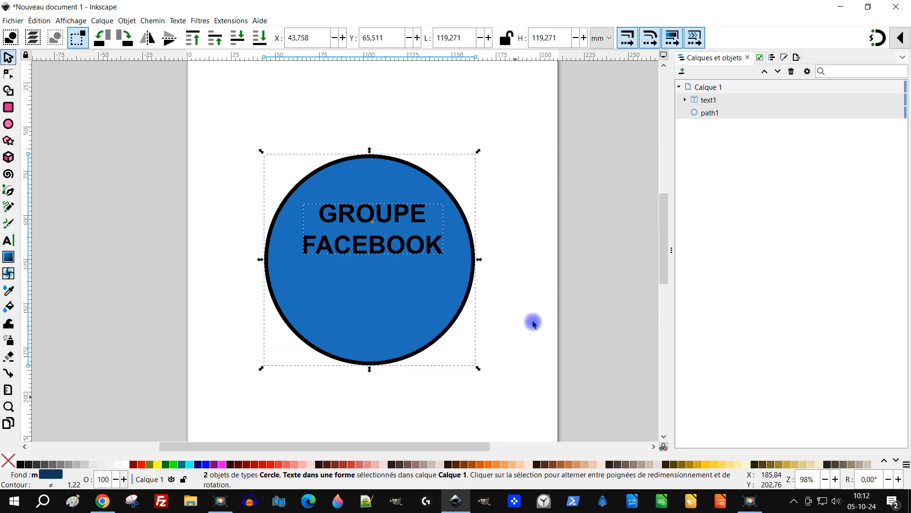
pyautogui.click(774, 58)
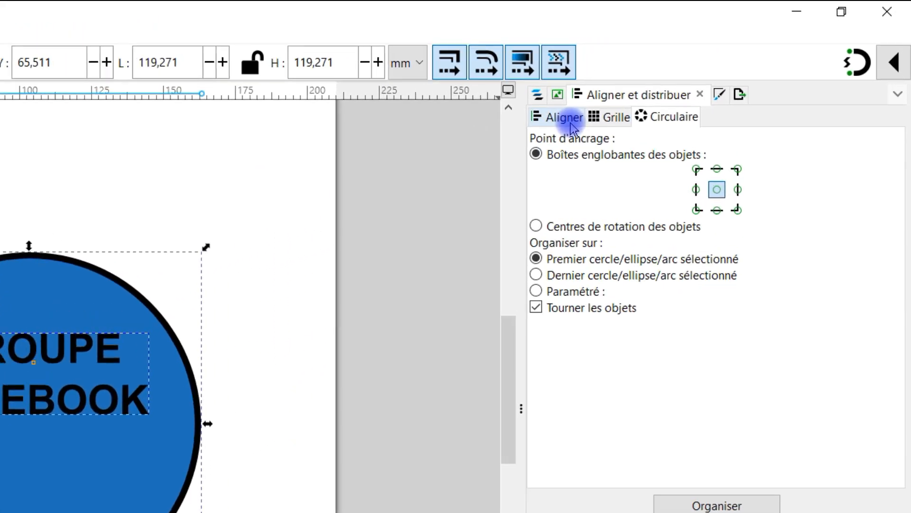
pyautogui.click(564, 119)
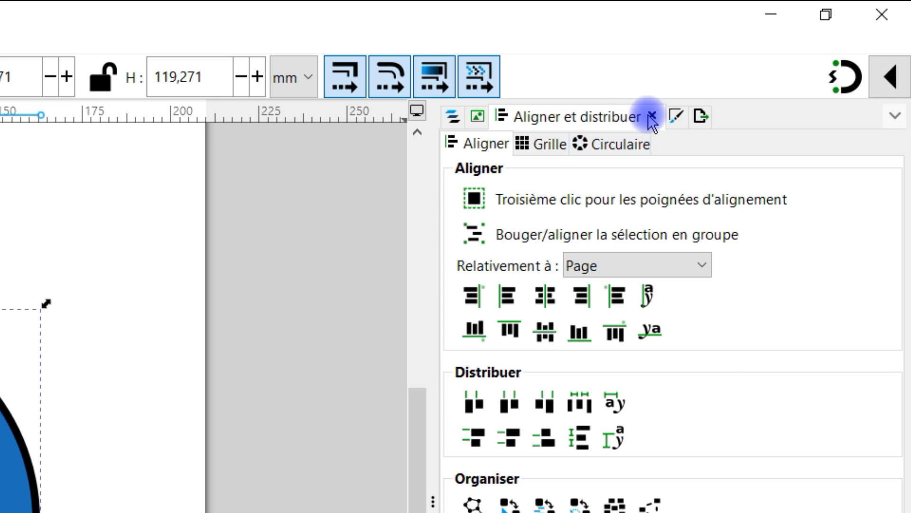
pyautogui.click(652, 118)
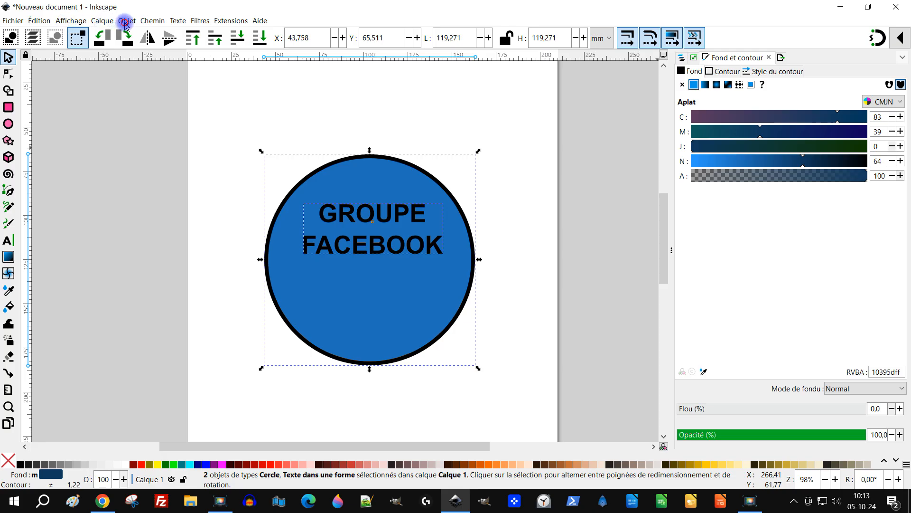
pyautogui.click(126, 22)
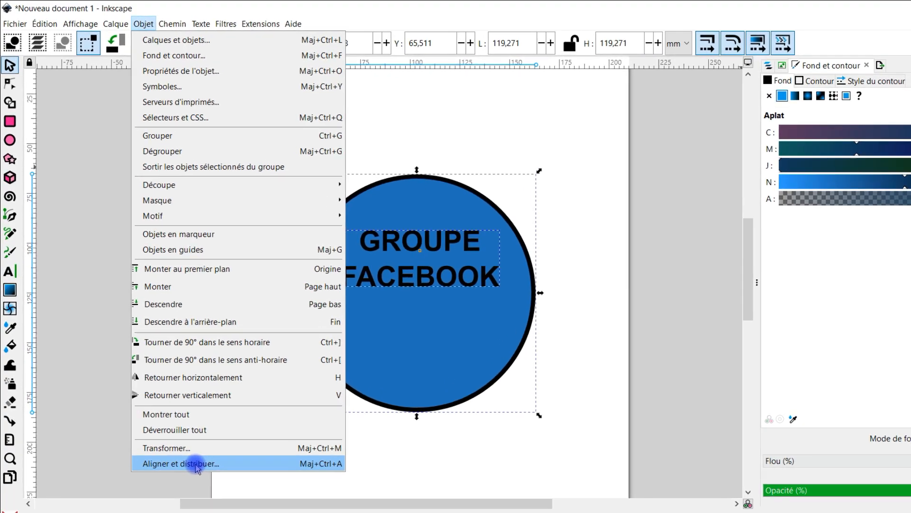
pyautogui.moveTo(118, 30)
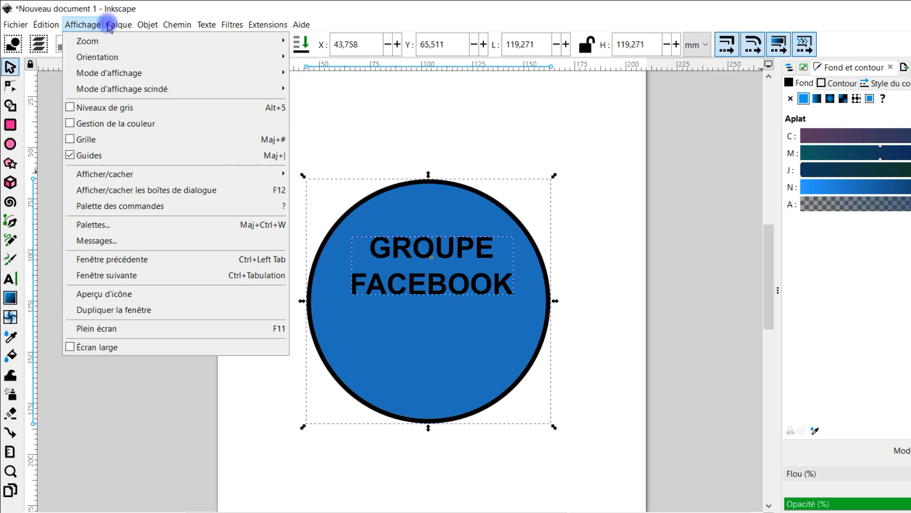
pyautogui.moveTo(144, 23)
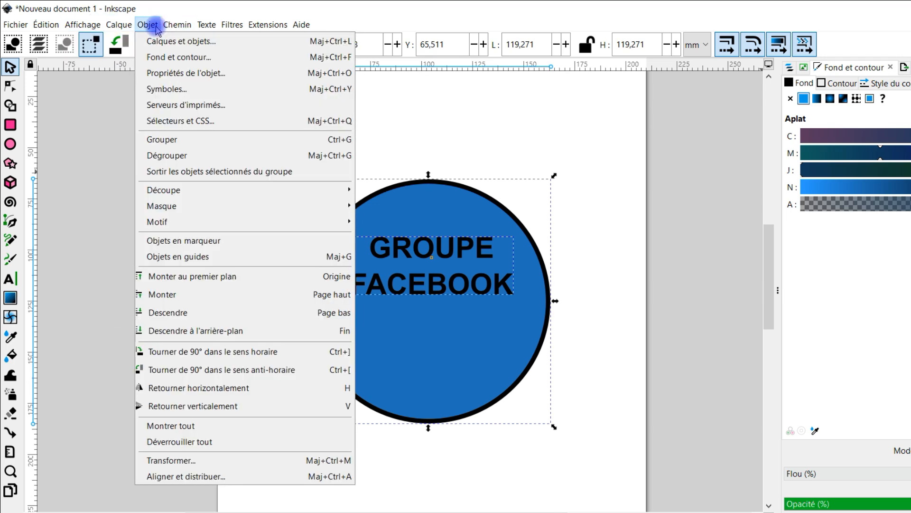
pyautogui.click(187, 475)
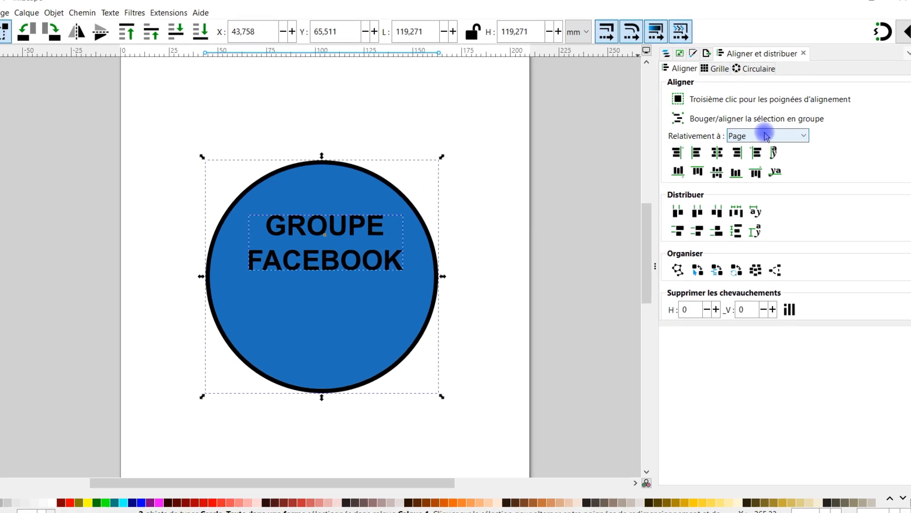
# Centre the text and circle on each other horizontally and vertically, relative to the selection area (Zone de sélection), and deselect them
pyautogui.click(766, 134)
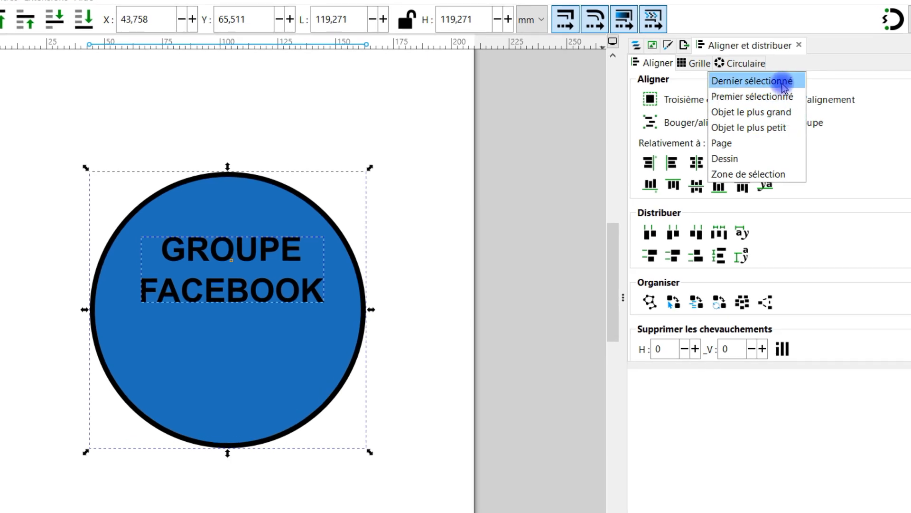
pyautogui.click(756, 174)
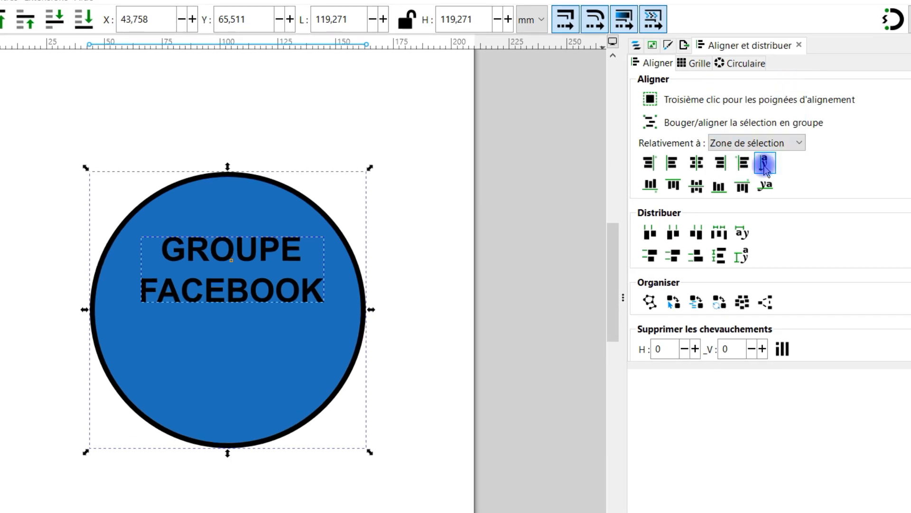
pyautogui.click(696, 163)
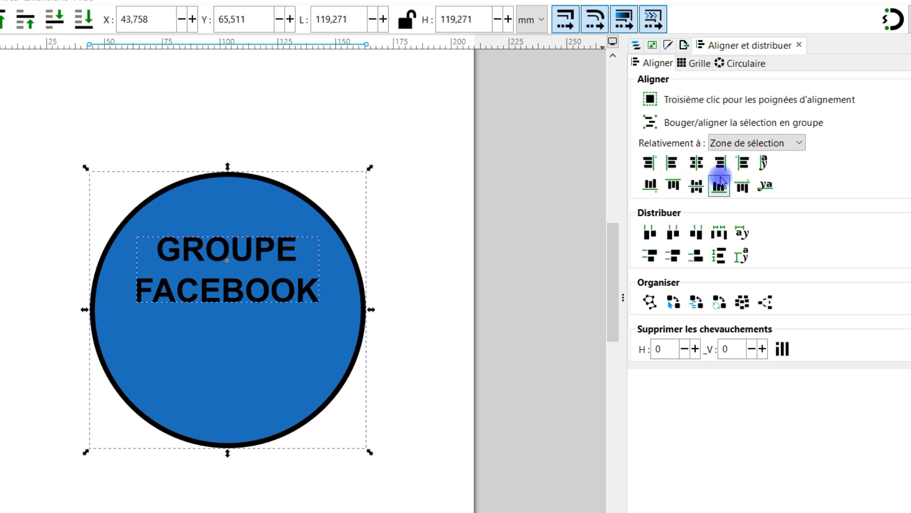
pyautogui.click(697, 187)
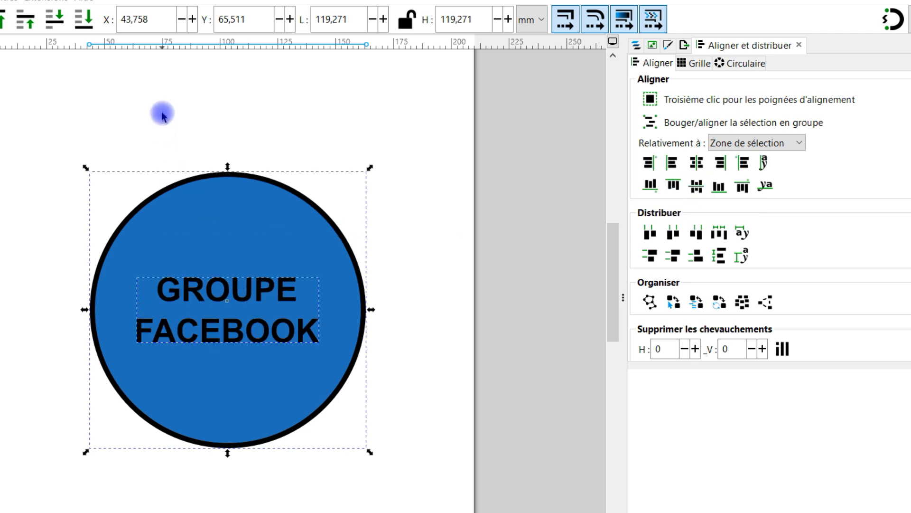
pyautogui.click(282, 114)
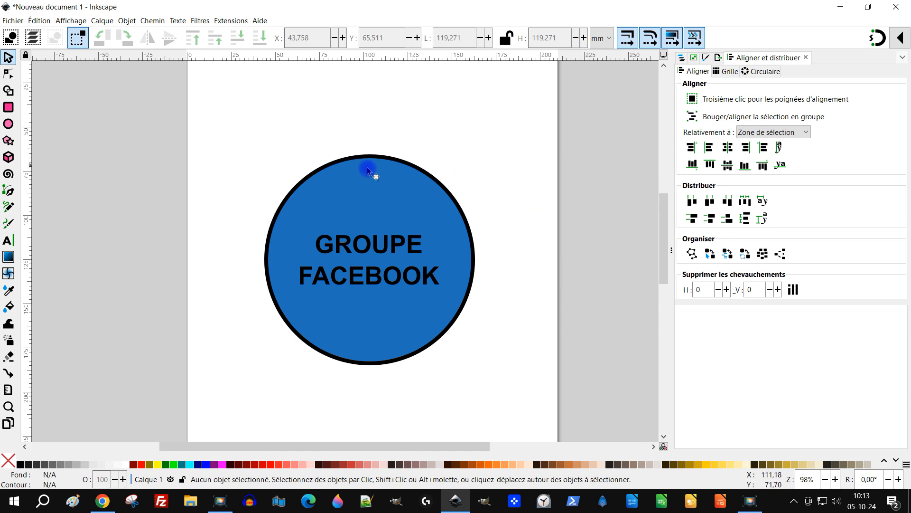
# Add a wide text frame above the circle containing the text ENTRAIDE GIMP ET LIBREOFFICE
pyautogui.click(8, 241)
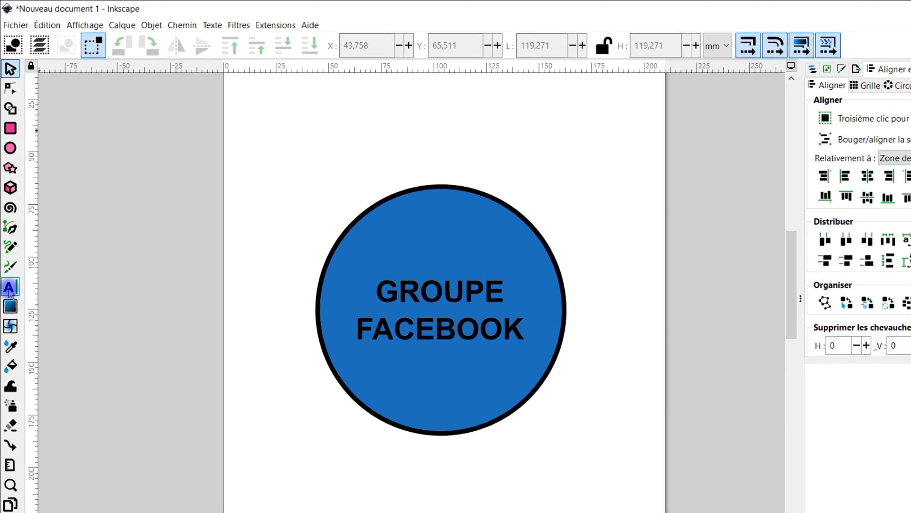
pyautogui.moveTo(260, 109); pyautogui.dragTo(724, 187)
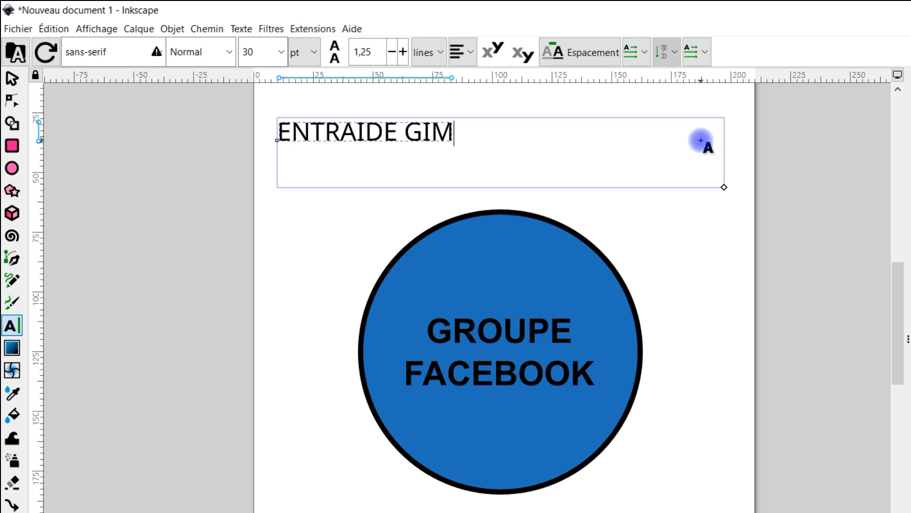
pyautogui.write('REOFFICE')
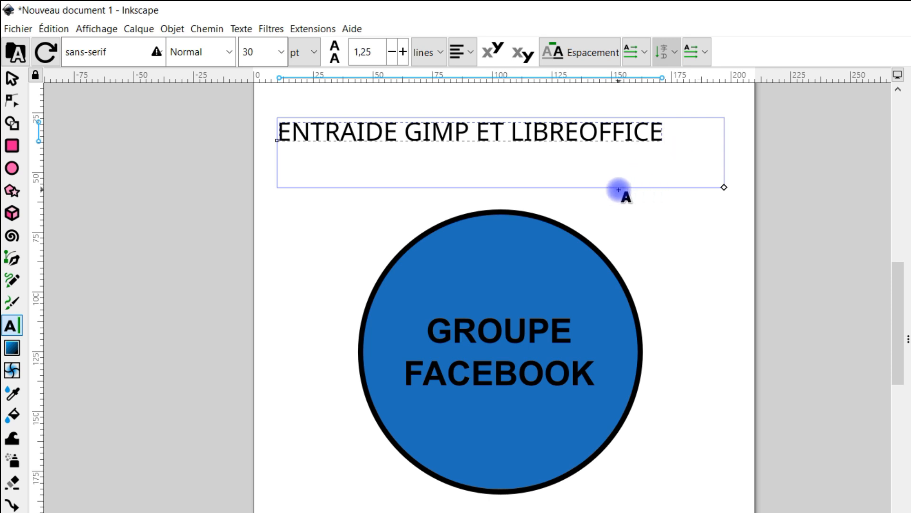
# Change the font of the whole ENTRAIDE GIMP ET LIBREOFFICE text to Arial in the Bold style and leave the text frame
pyautogui.hotkey('ctrl', 'a')
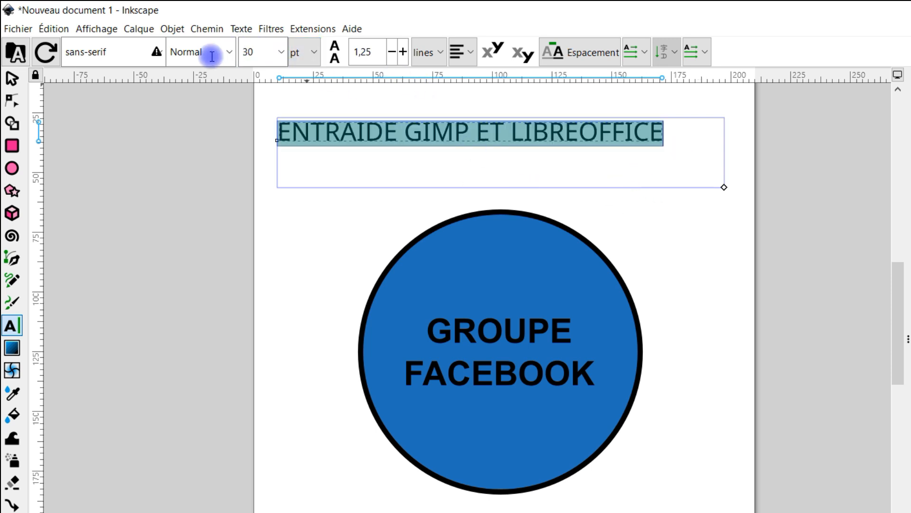
pyautogui.click(163, 56)
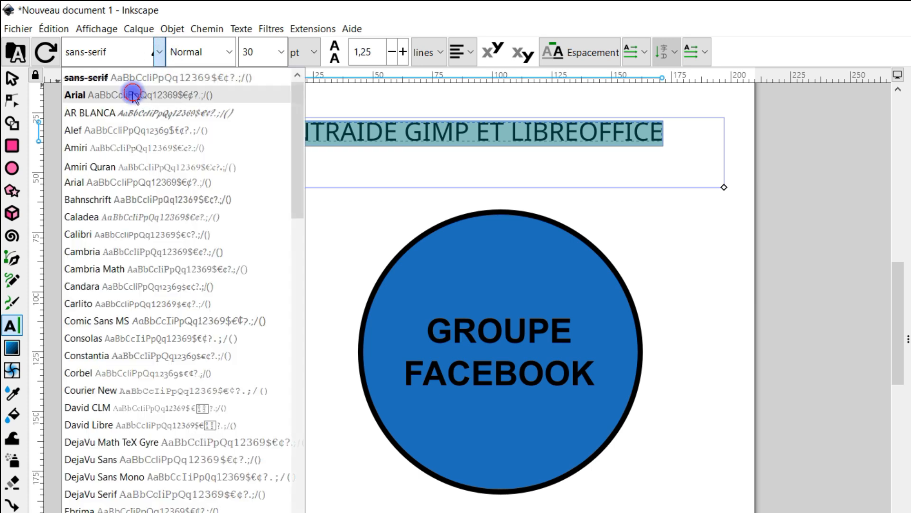
pyautogui.click(130, 90)
pyautogui.click(229, 53)
pyautogui.click(197, 108)
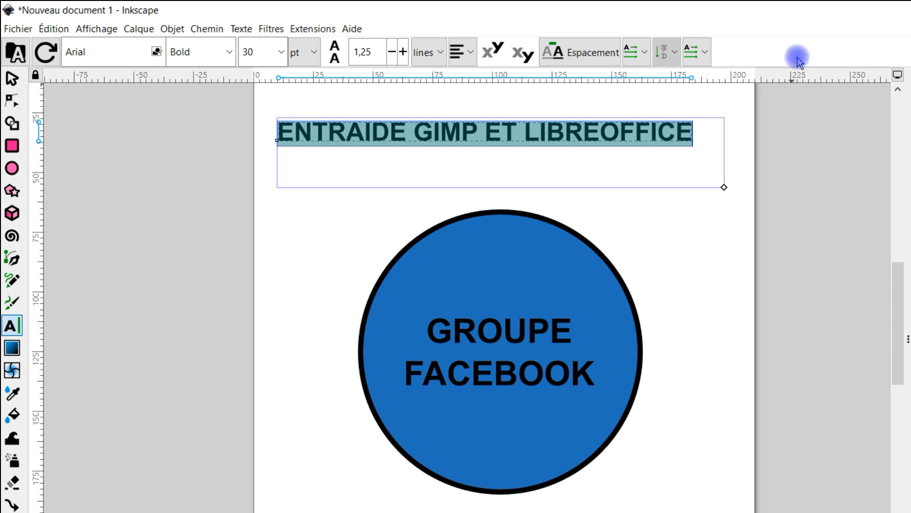
pyautogui.click(738, 126)
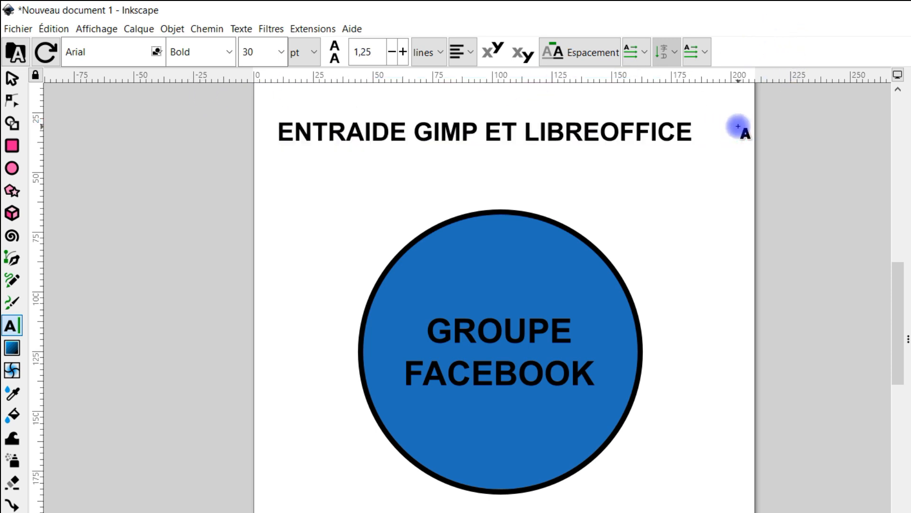
# Enlarge the ENTRAIDE GIMP ET LIBREOFFICE text proportionally to about 276 mm wide and position it centred just above the circle
pyautogui.click(5, 85)
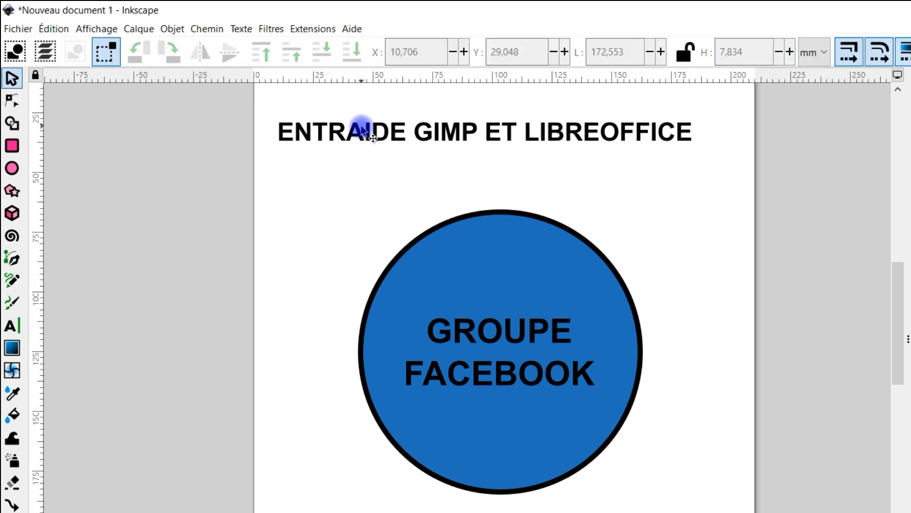
pyautogui.click(375, 128)
pyautogui.moveTo(405, 134); pyautogui.dragTo(419, 185)
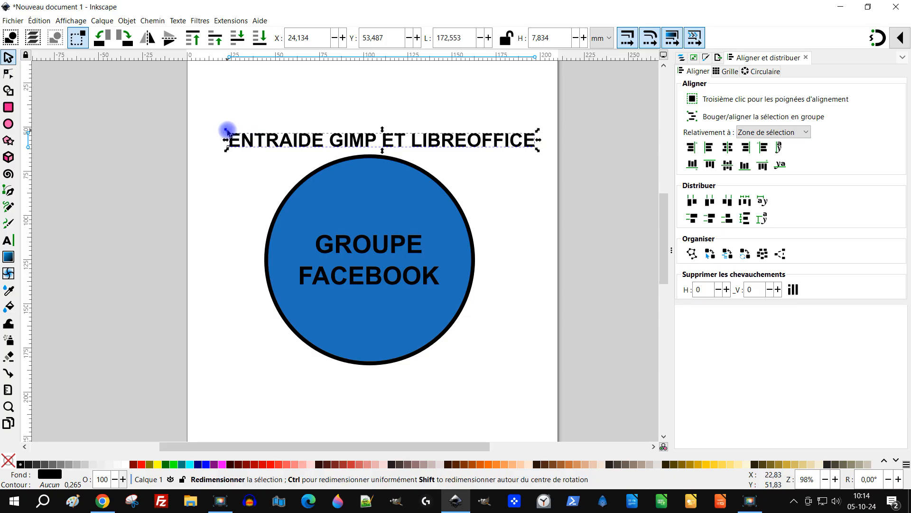
pyautogui.moveTo(226, 131); pyautogui.dragTo(45, 123)
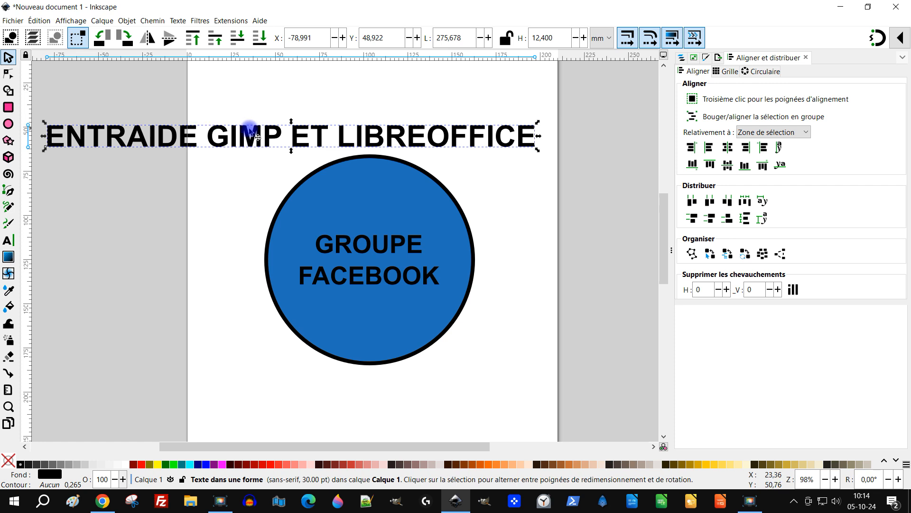
pyautogui.moveTo(257, 135); pyautogui.dragTo(341, 137)
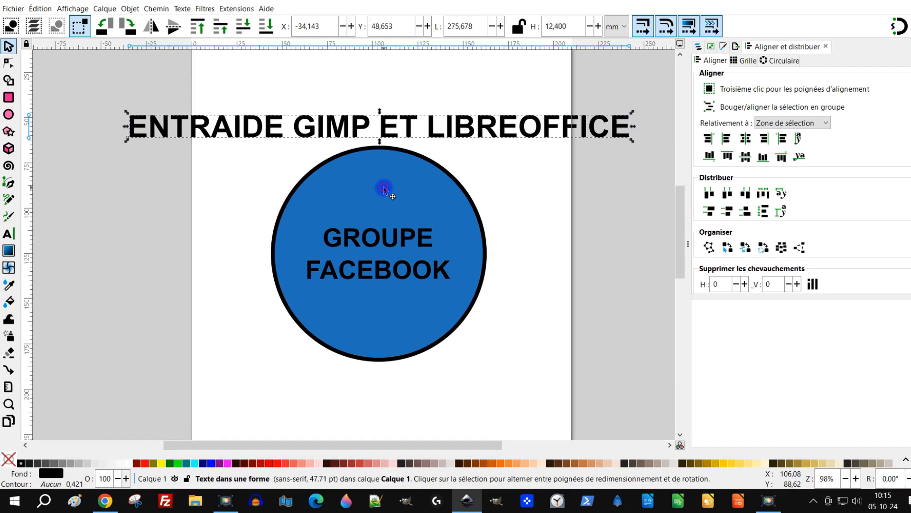
# Select the circle and the ENTRAIDE GIMP ET LIBREOFFICE text together and put the text along the circle's path (Mettre suivant un chemin)
pyautogui.click(385, 190)
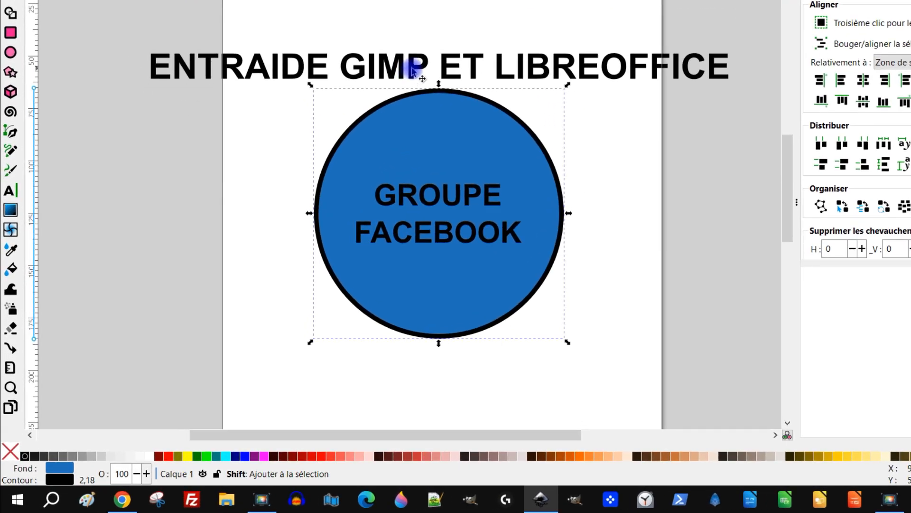
pyautogui.keyDown('shift'); pyautogui.click(412, 70); pyautogui.keyUp('shift')
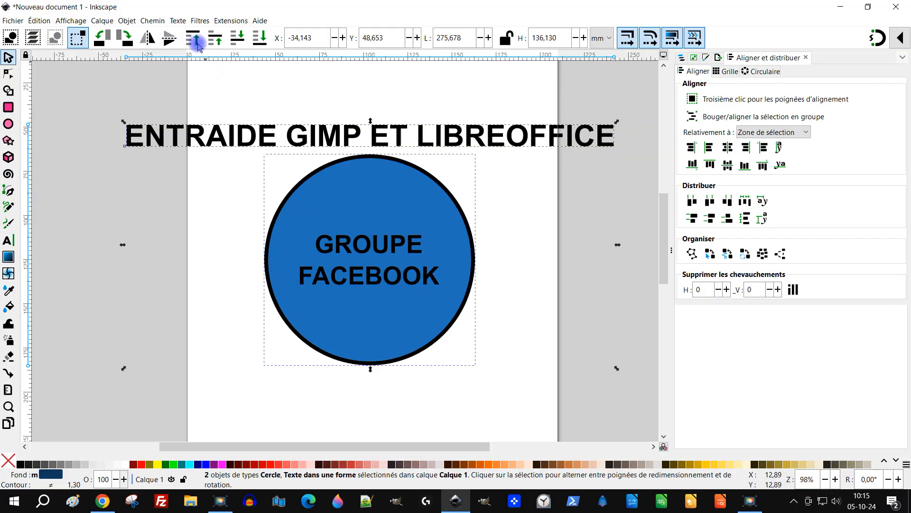
pyautogui.click(178, 21)
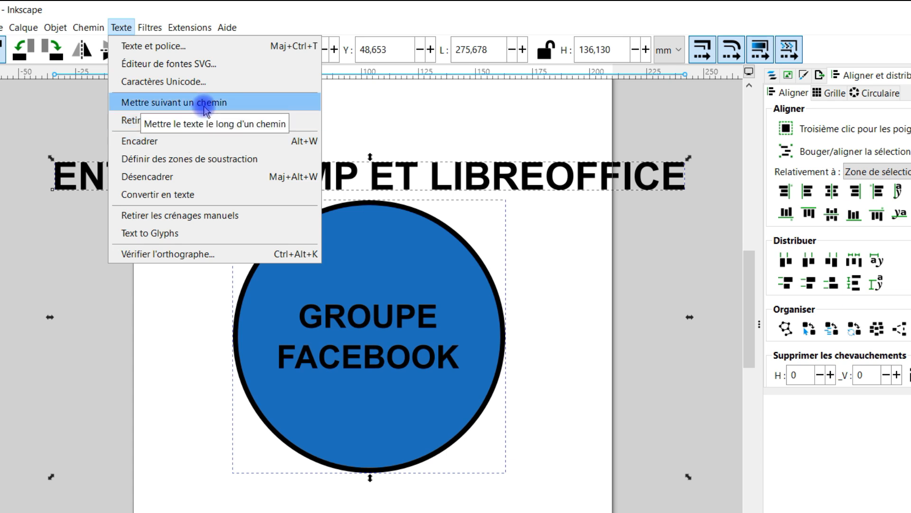
pyautogui.click(204, 108)
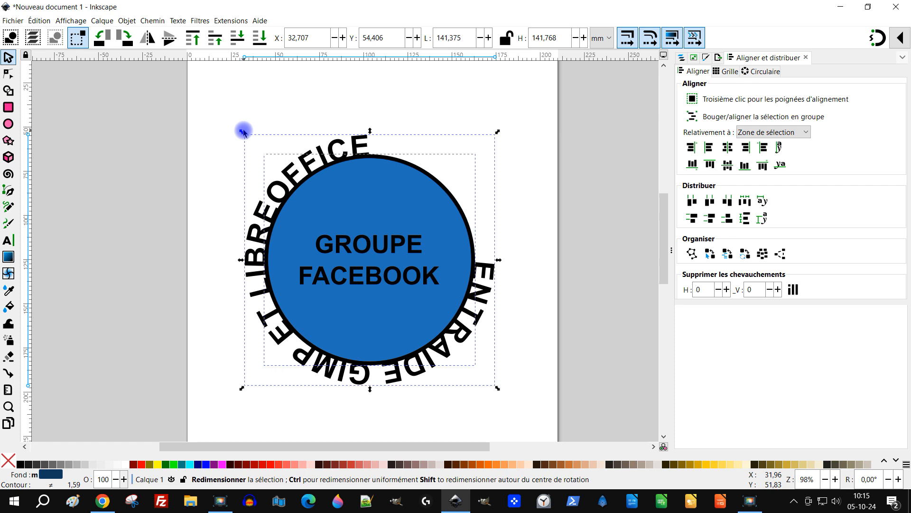
pyautogui.hotkey('ctrl', 'shift')
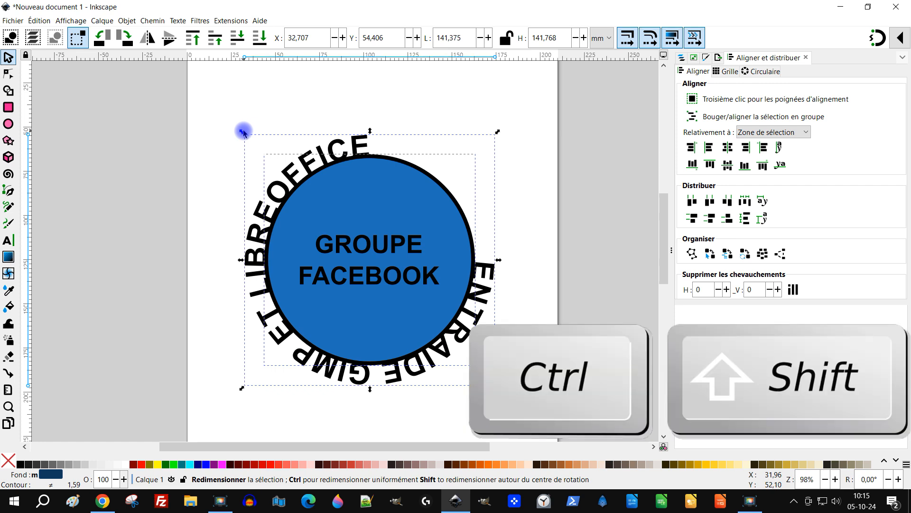
pyautogui.moveTo(243, 132); pyautogui.dragTo(232, 122)
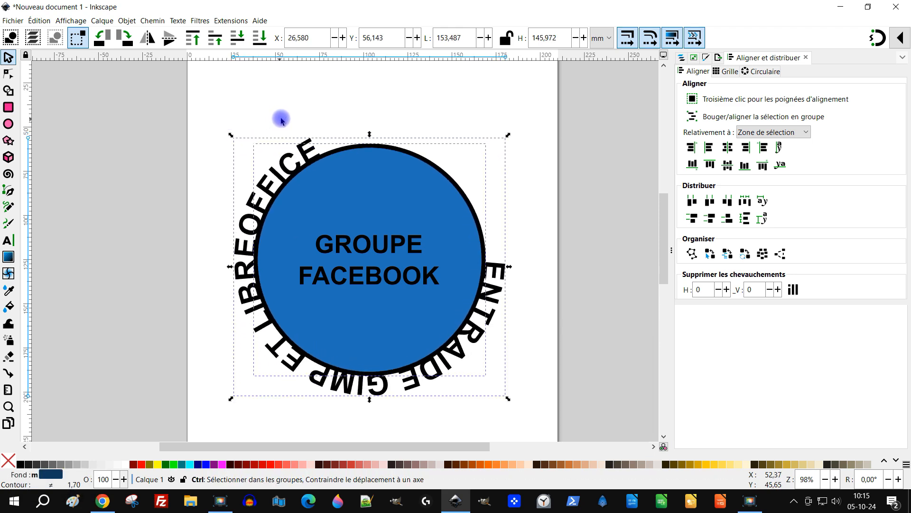
pyautogui.hotkey('ctrl', 'z')
# Select only the curved text and scale it proportionally around its centre to about 148 mm wide, leaving a gap around the circle
pyautogui.click(312, 114)
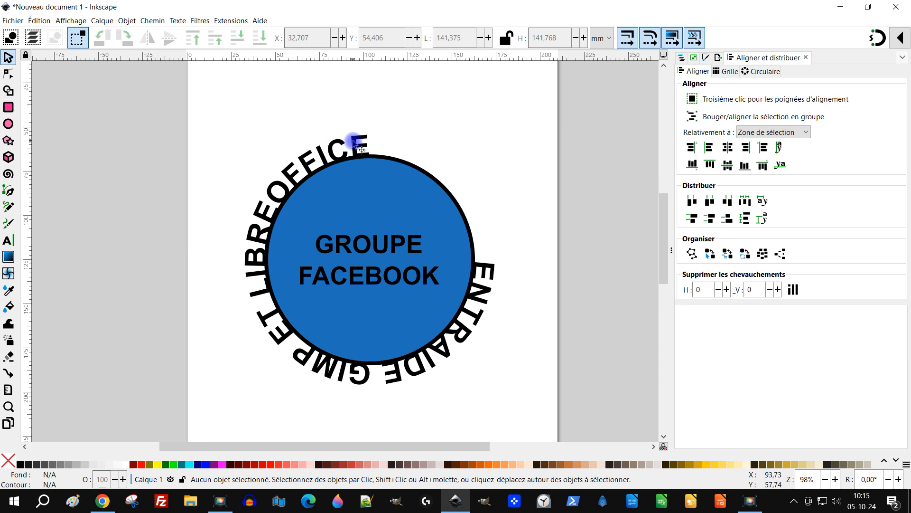
pyautogui.click(355, 139)
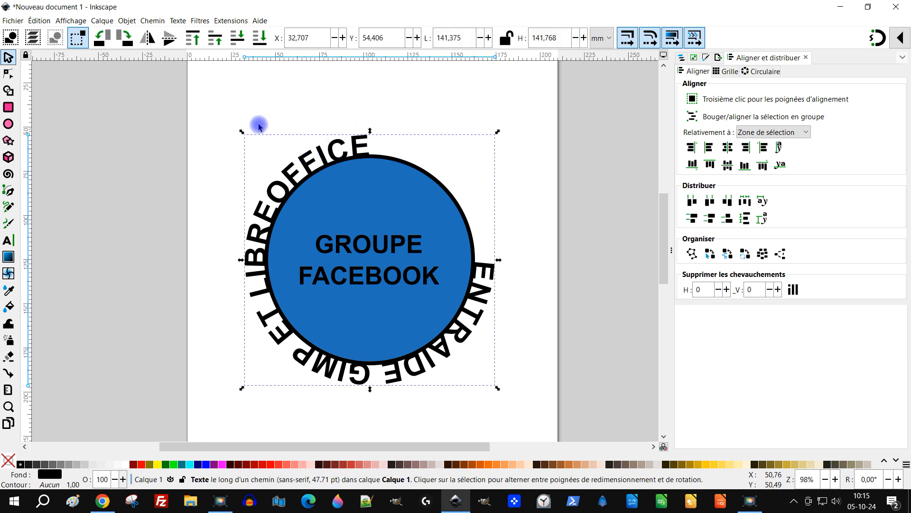
pyautogui.moveTo(242, 134); pyautogui.dragTo(237, 127)
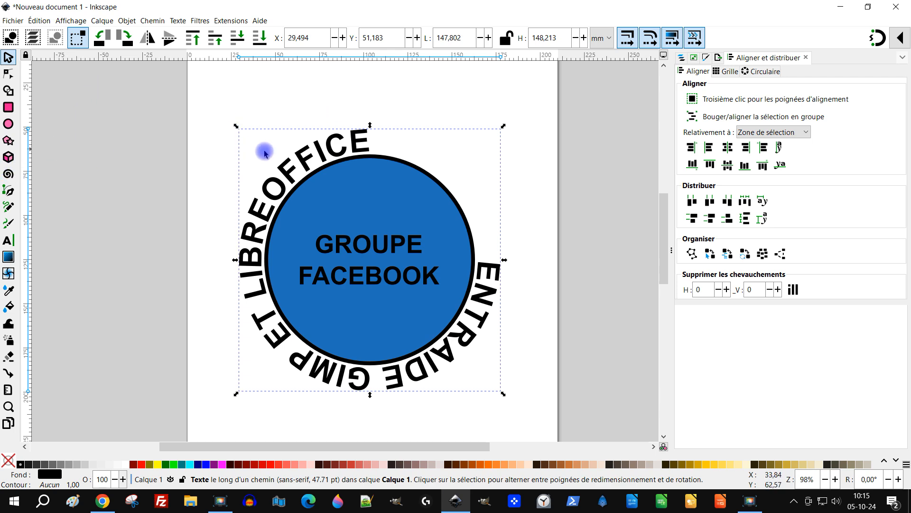
# Rotate the curved text around the circle until it arches evenly over the top, and deselect it
pyautogui.click(353, 135)
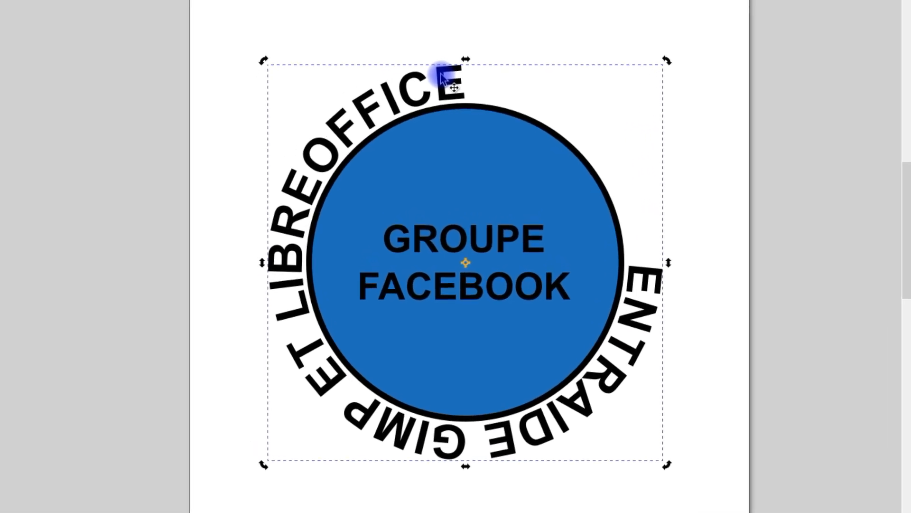
pyautogui.moveTo(670, 62); pyautogui.dragTo(468, 476)
pyautogui.click(724, 110)
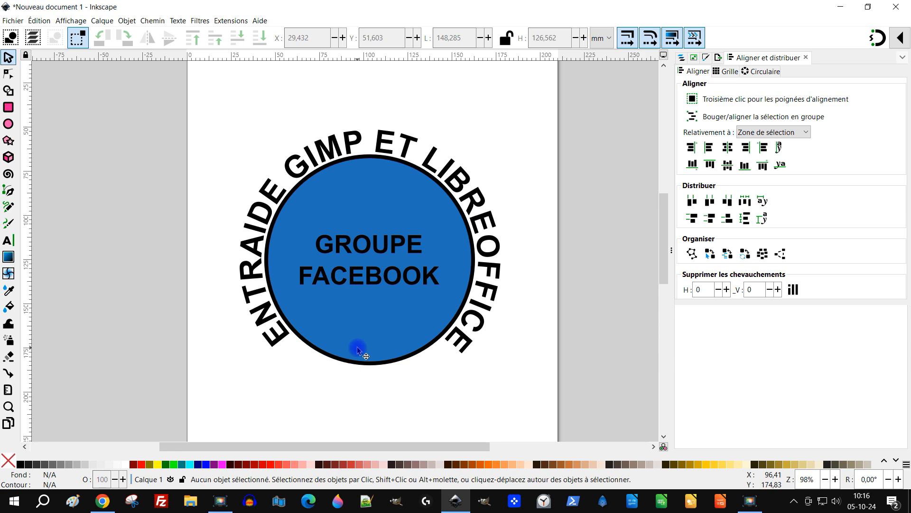
# Duplicate the blue circle and enlarge the copy proportionally around its centre to a diameter of about 162 mm
pyautogui.click(369, 358)
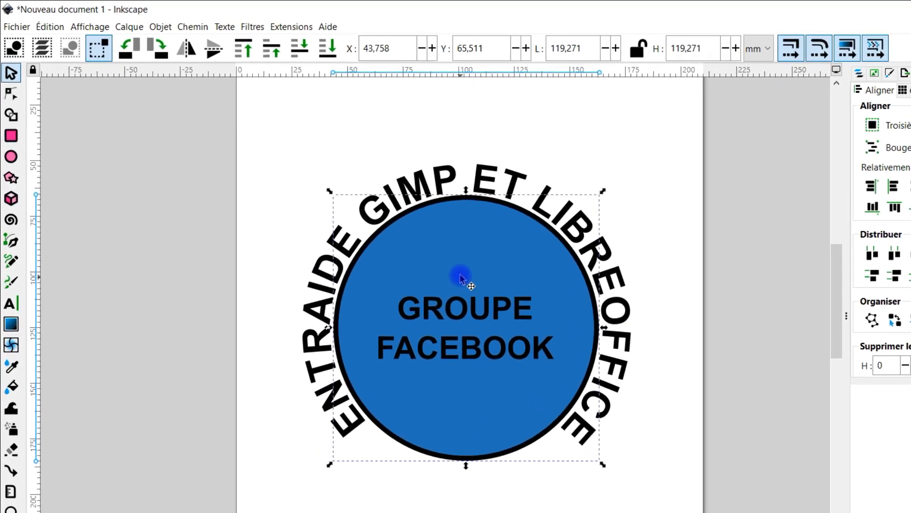
pyautogui.click(53, 27)
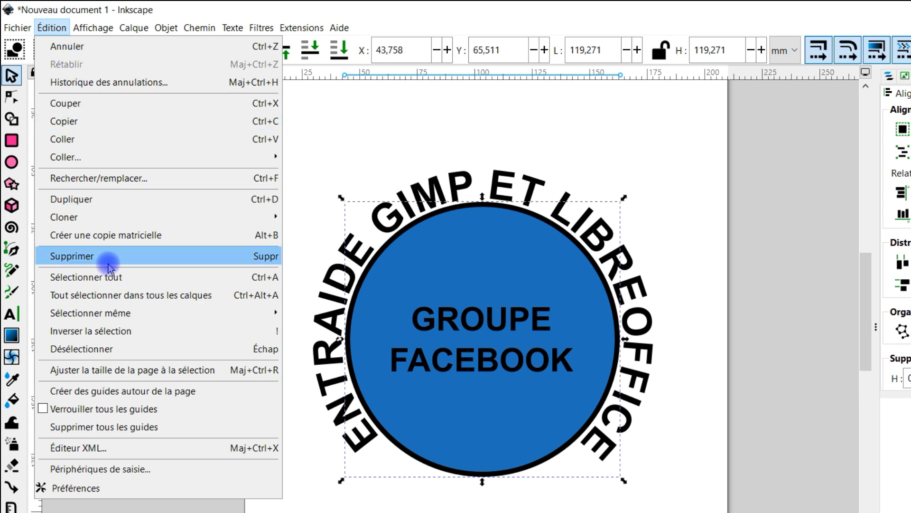
pyautogui.click(263, 200)
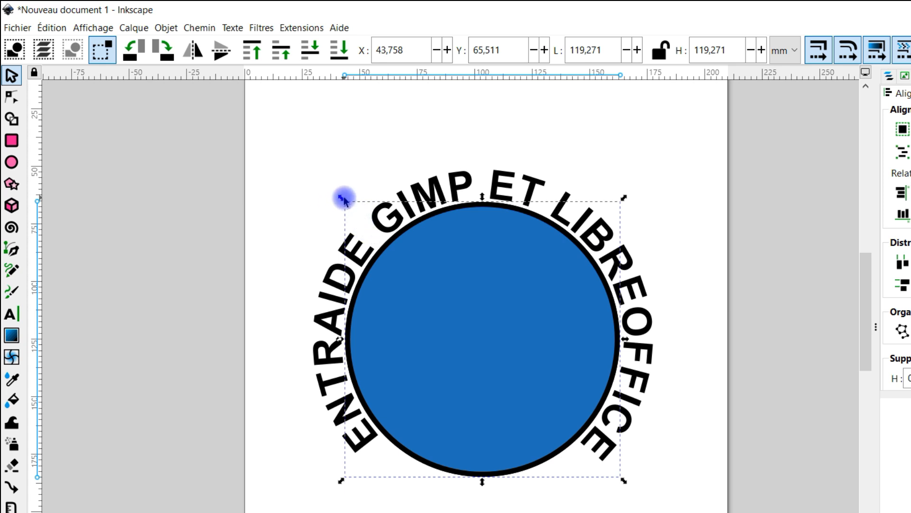
pyautogui.moveTo(342, 201); pyautogui.dragTo(293, 149)
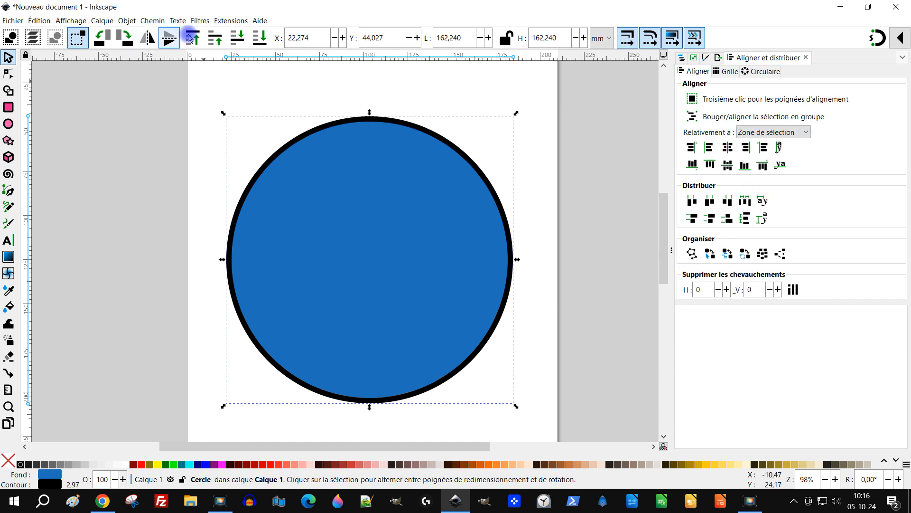
# Send the large circle to the back (Descendre à l'arrière-plan), enlarge it around its centre to about 165 mm, and deselect it
pyautogui.click(237, 41)
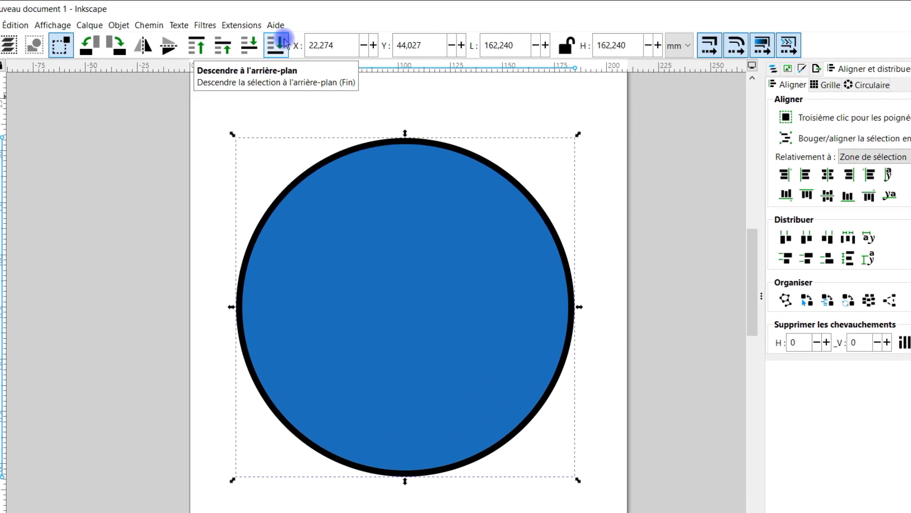
pyautogui.click(284, 43)
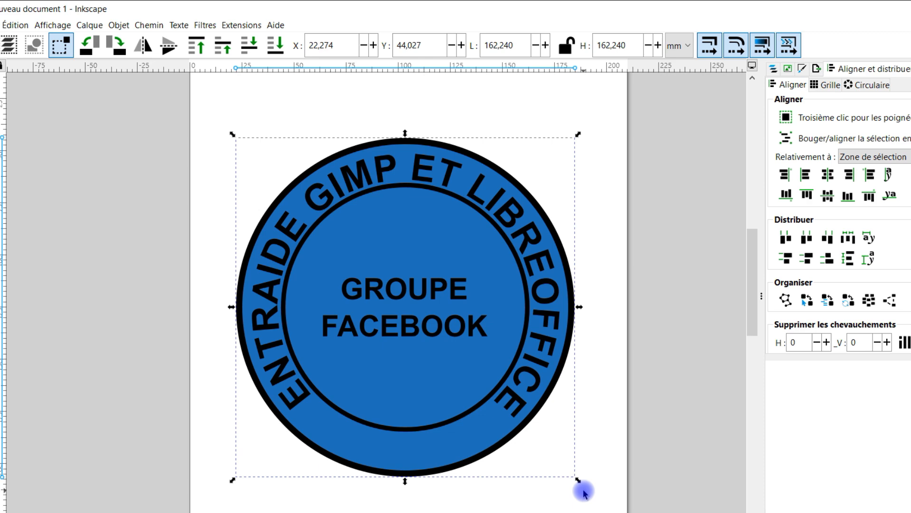
pyautogui.moveTo(578, 480); pyautogui.dragTo(583, 482)
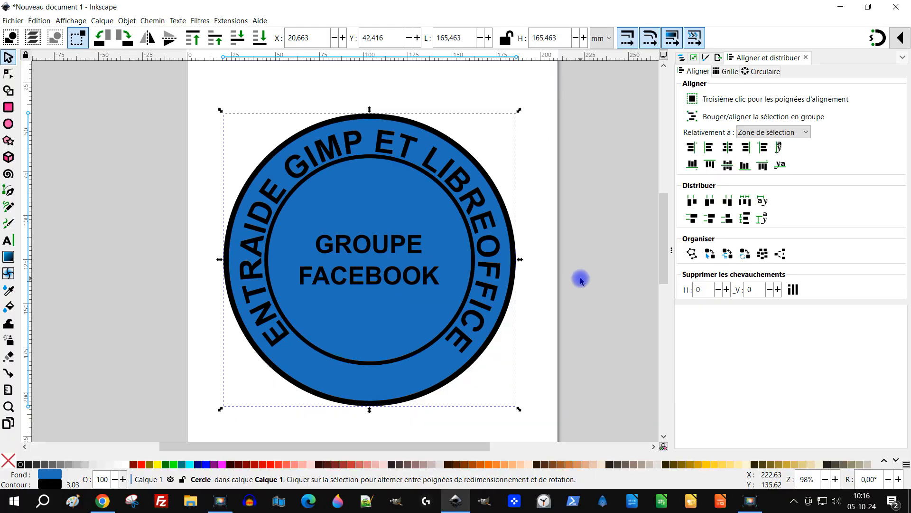
pyautogui.click(599, 298)
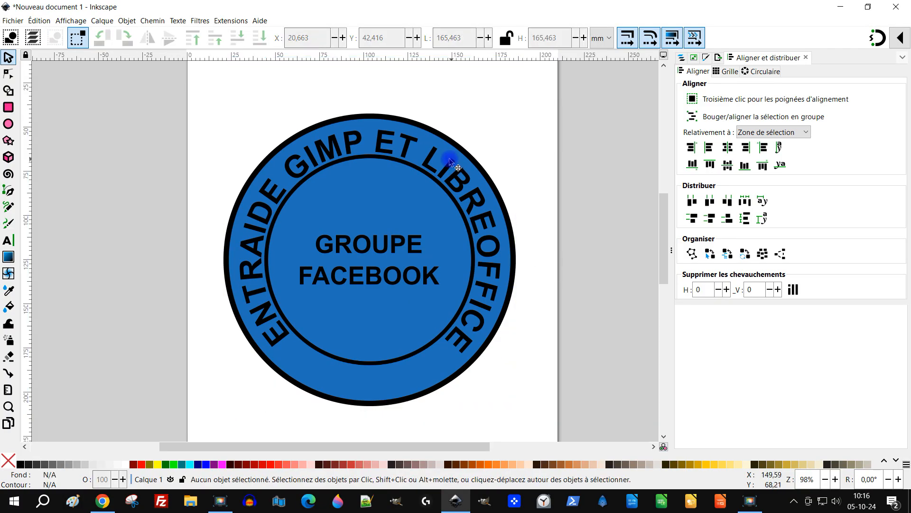
# Enlarge the curved text proportionally around its centre to about 151 mm wide and deselect it
pyautogui.click(408, 140)
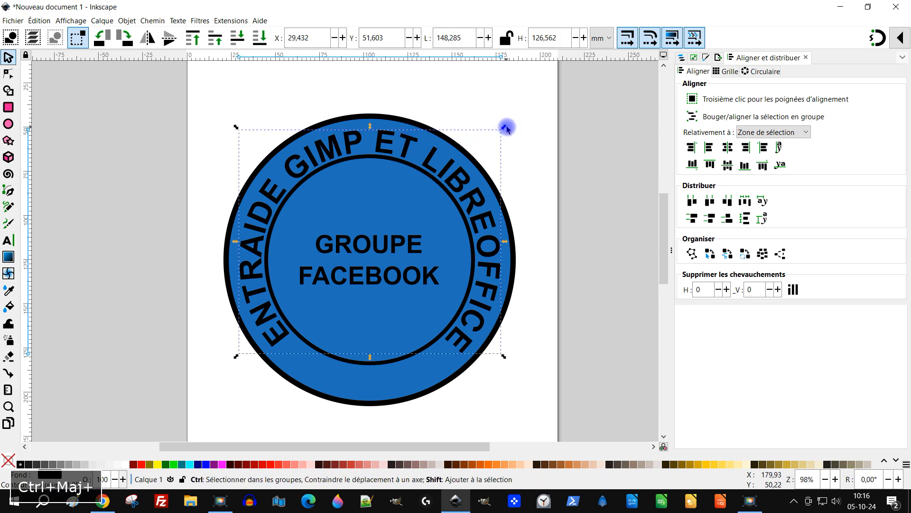
pyautogui.moveTo(505, 127); pyautogui.dragTo(506, 126)
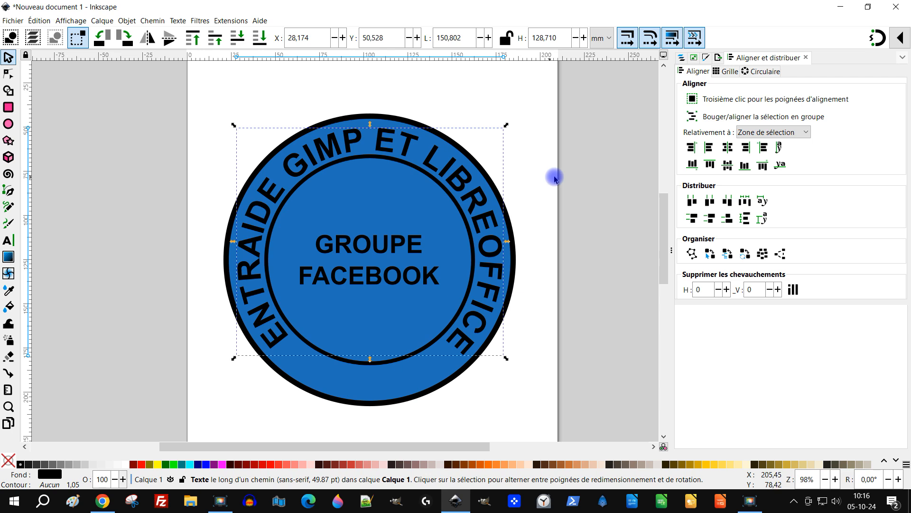
pyautogui.click(558, 151)
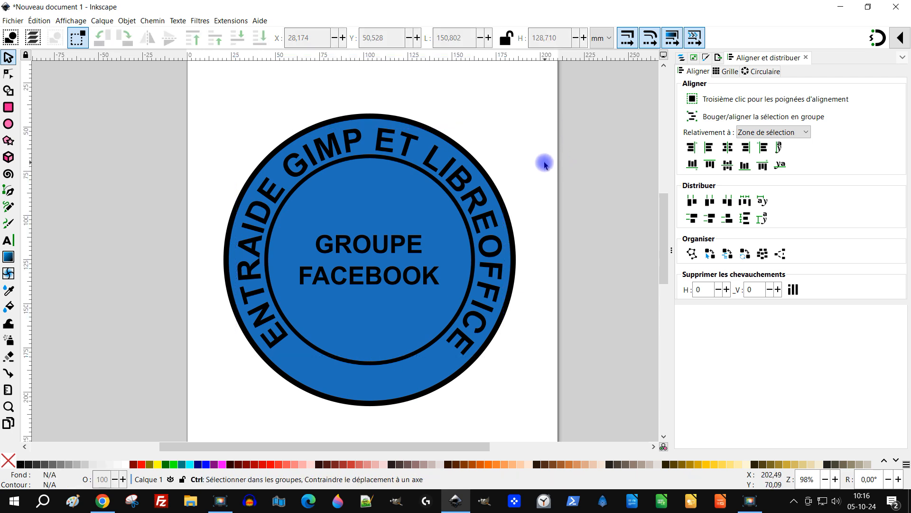
# Save the document as PIECE CIRCULAIRE.svg in the 10-octobre folder, keeping the Inkscape SVG format
pyautogui.click(13, 20)
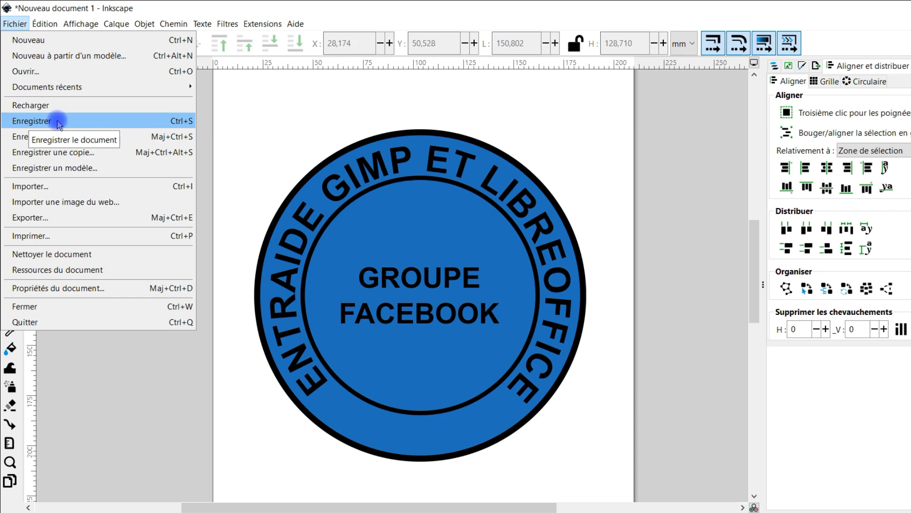
pyautogui.click(49, 106)
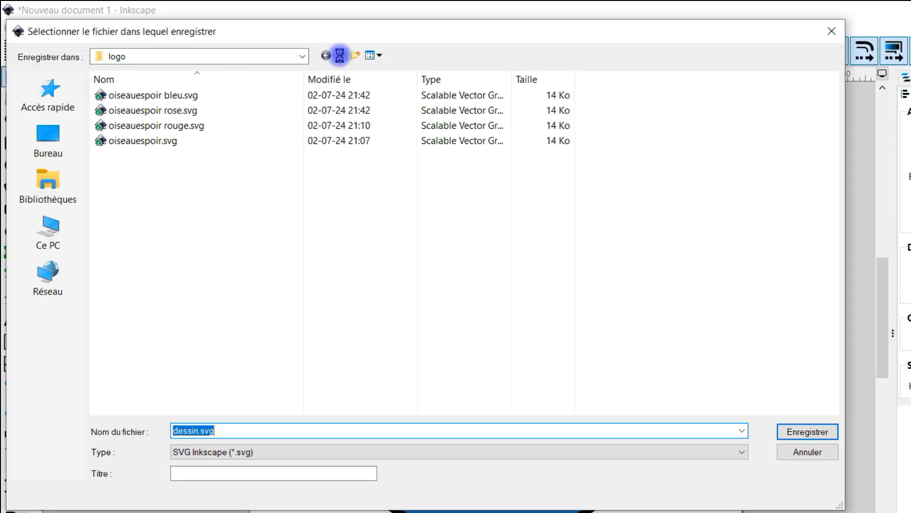
pyautogui.click(340, 55)
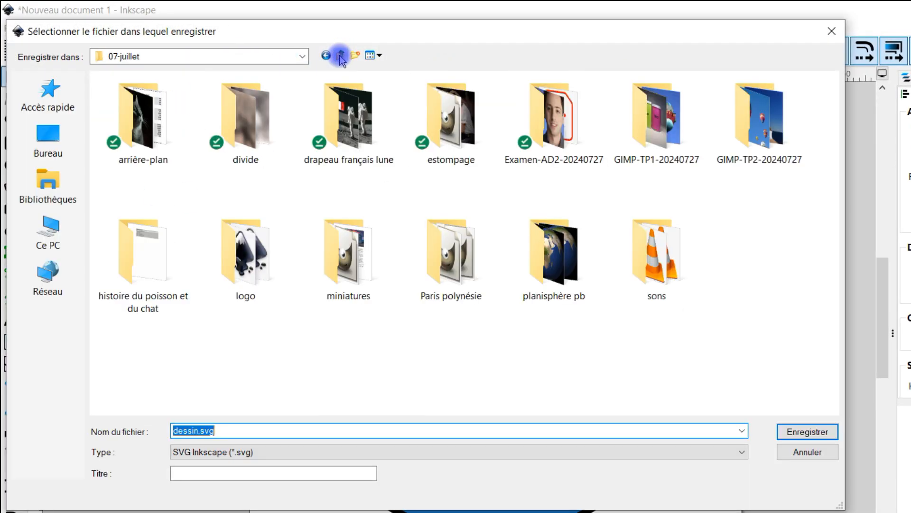
pyautogui.click(340, 55)
pyautogui.doubleClick(147, 228)
pyautogui.click(200, 428)
pyautogui.moveTo(192, 428); pyautogui.dragTo(103, 424)
pyautogui.press('BackSpace')
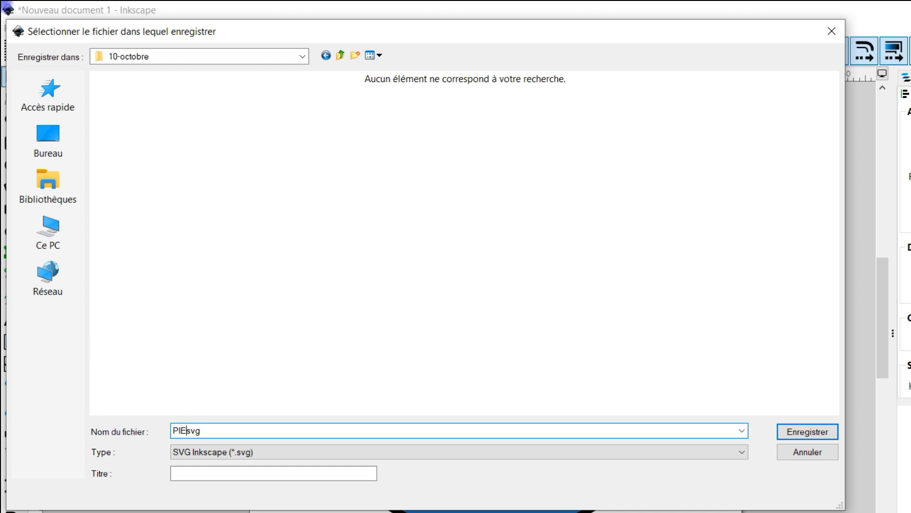
pyautogui.write('PIECE CIRCULAIRE')
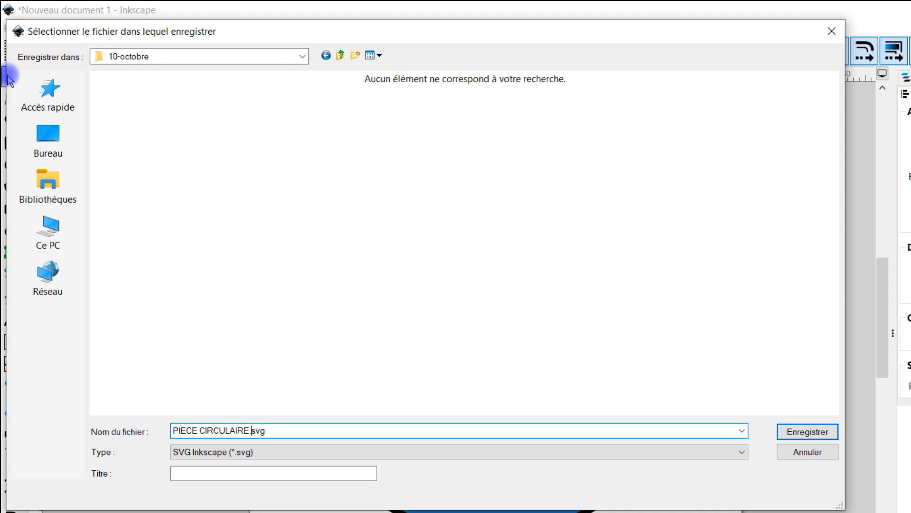
pyautogui.click(807, 431)
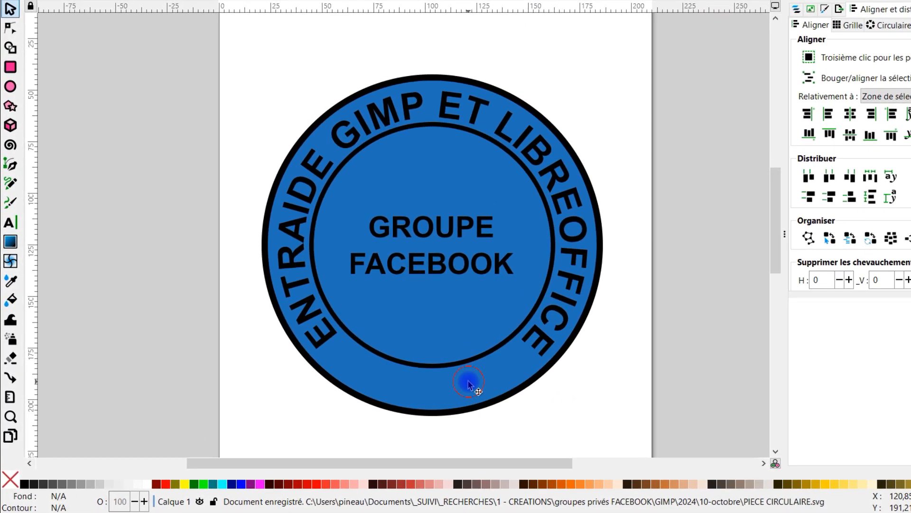
# Try pure yellow (#FFFF00) as the large outer circle's fill, and settle on the golden yellow #FFDD55
pyautogui.click(468, 384)
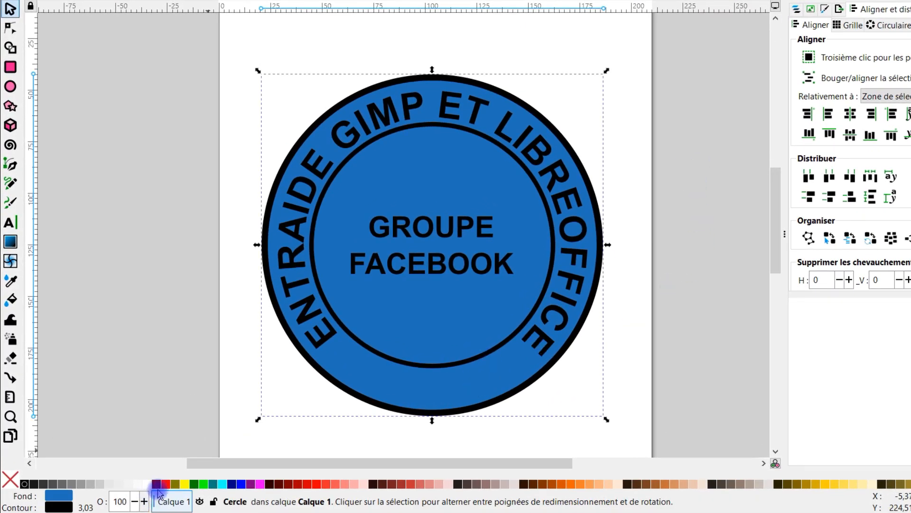
pyautogui.click(185, 484)
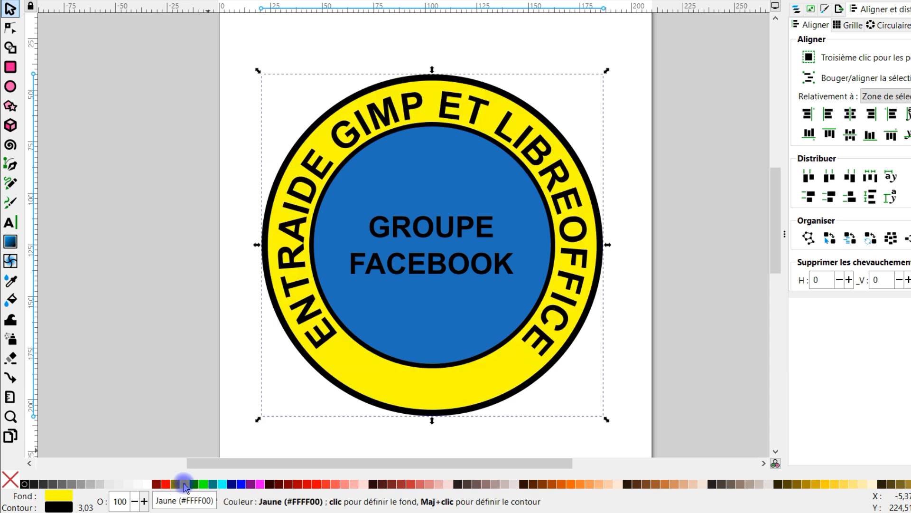
pyautogui.click(842, 485)
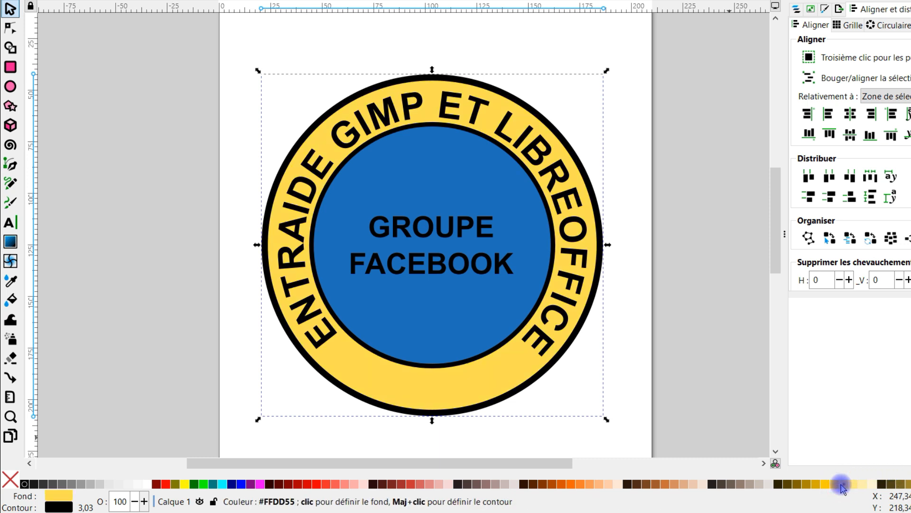
pyautogui.click(441, 310)
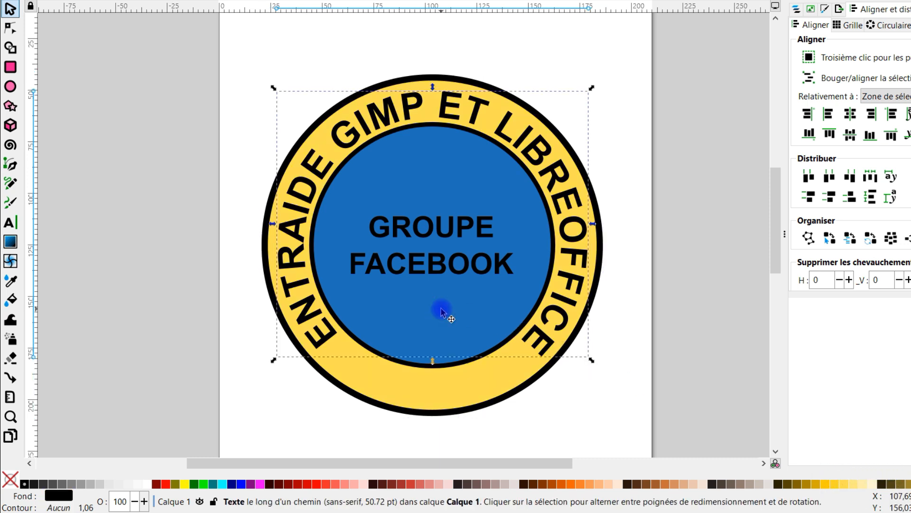
pyautogui.click(853, 485)
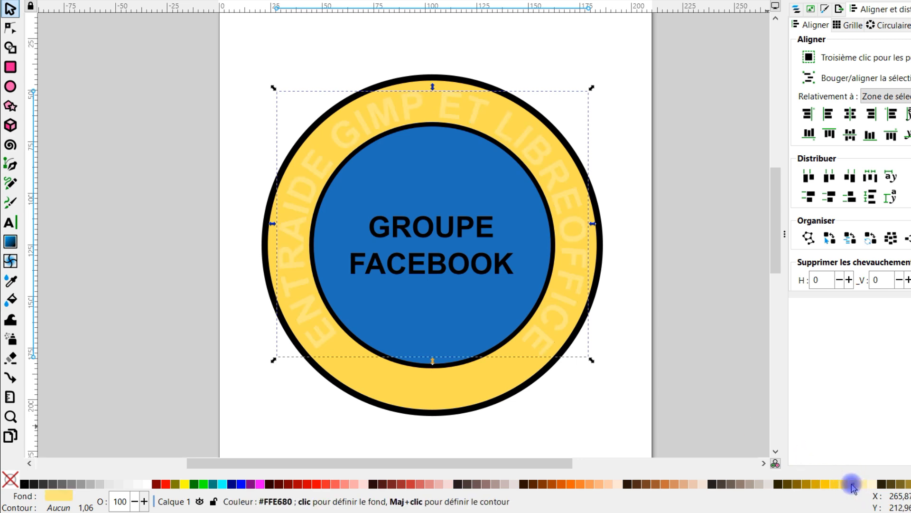
pyautogui.hotkey('ctrl', 'z')
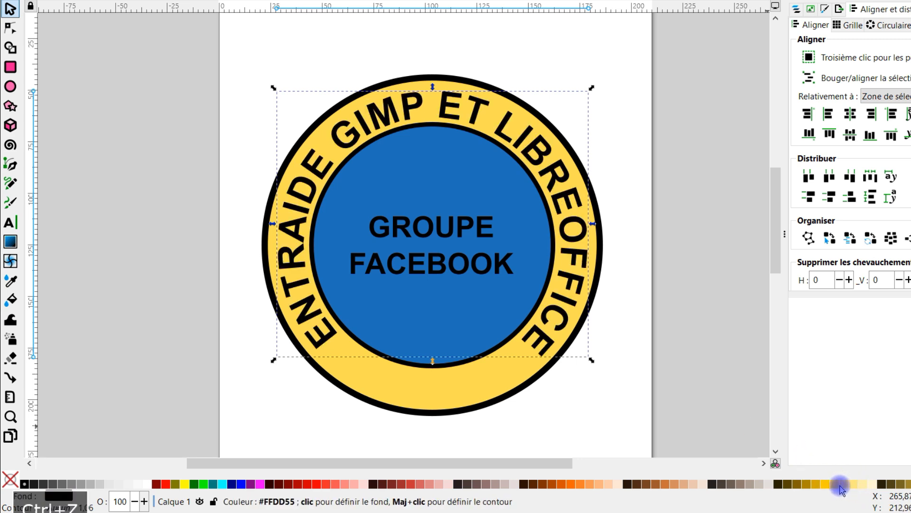
pyautogui.click(477, 431)
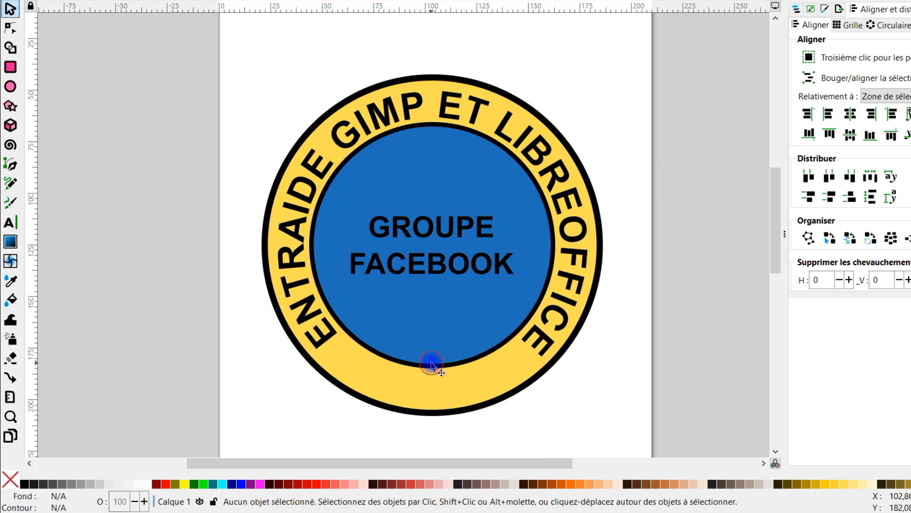
# Fill the inner circle with the same golden yellow #FFDD55 as the outer ring and deselect it
pyautogui.click(431, 365)
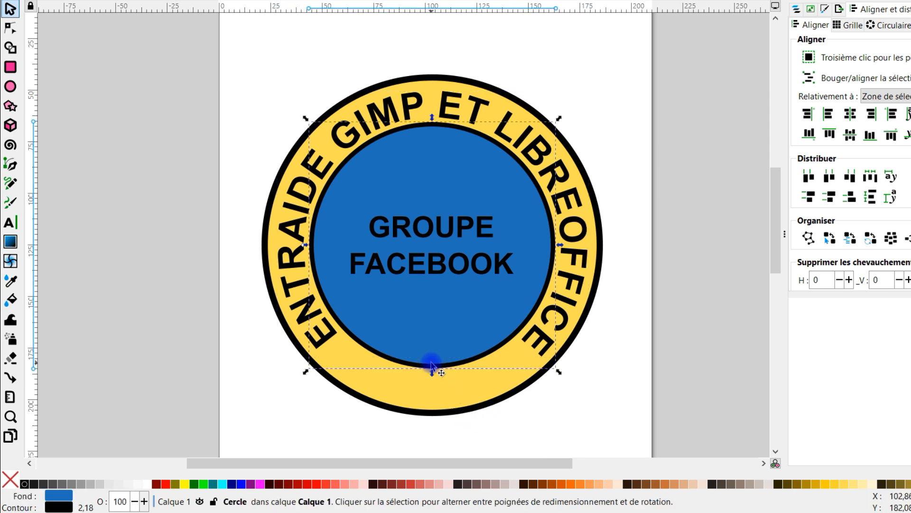
pyautogui.click(847, 485)
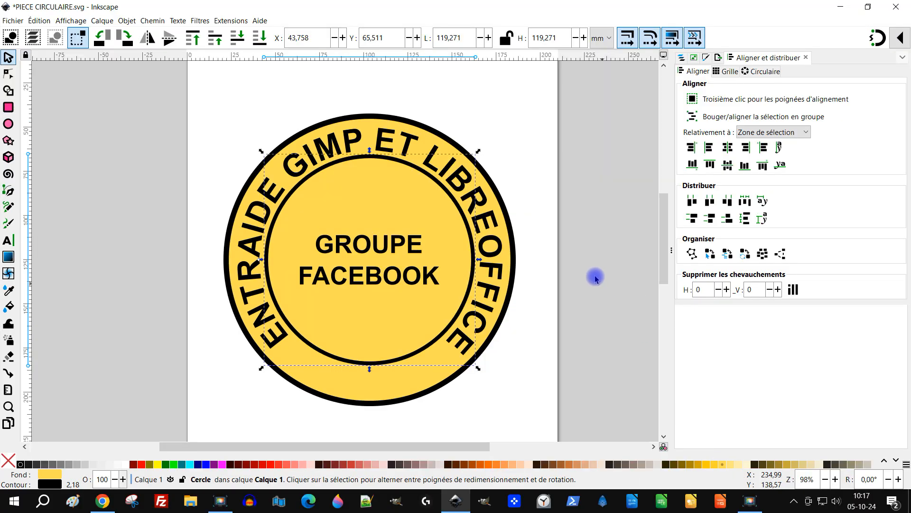
pyautogui.click(545, 219)
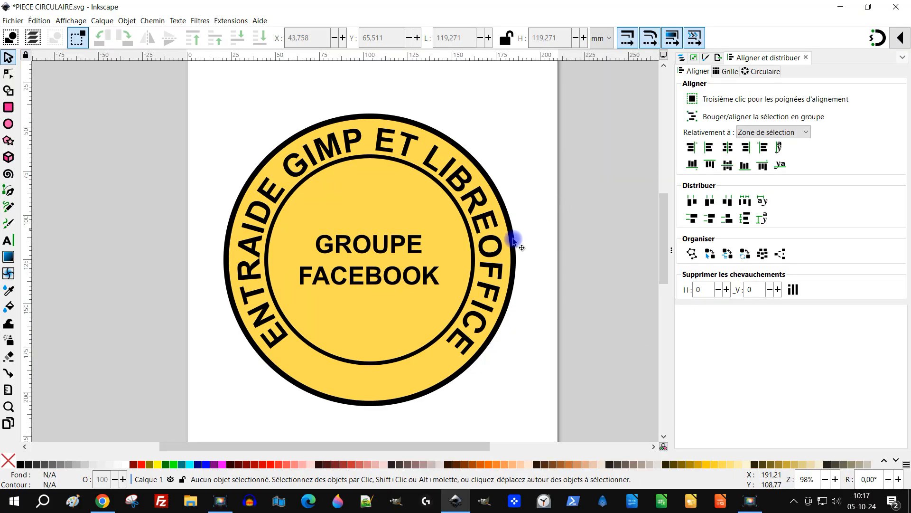
pyautogui.click(375, 247)
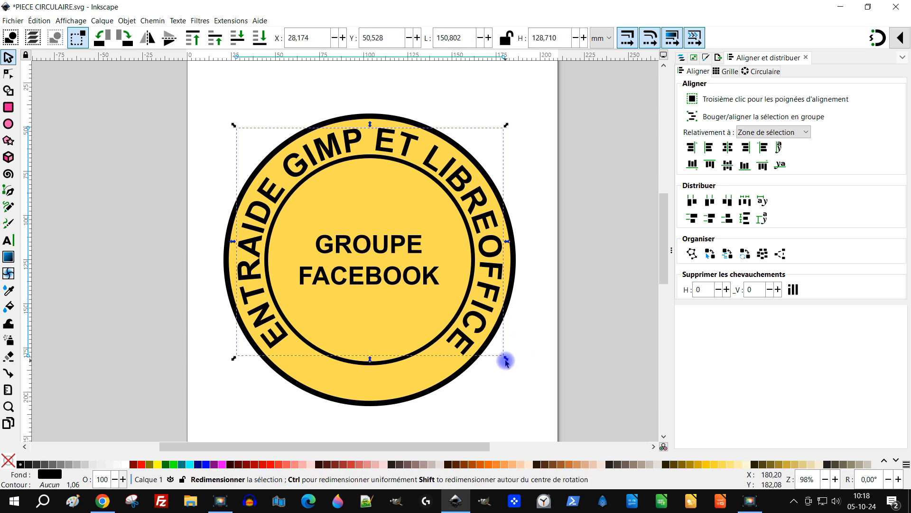
pyautogui.moveTo(506, 363); pyautogui.dragTo(509, 366)
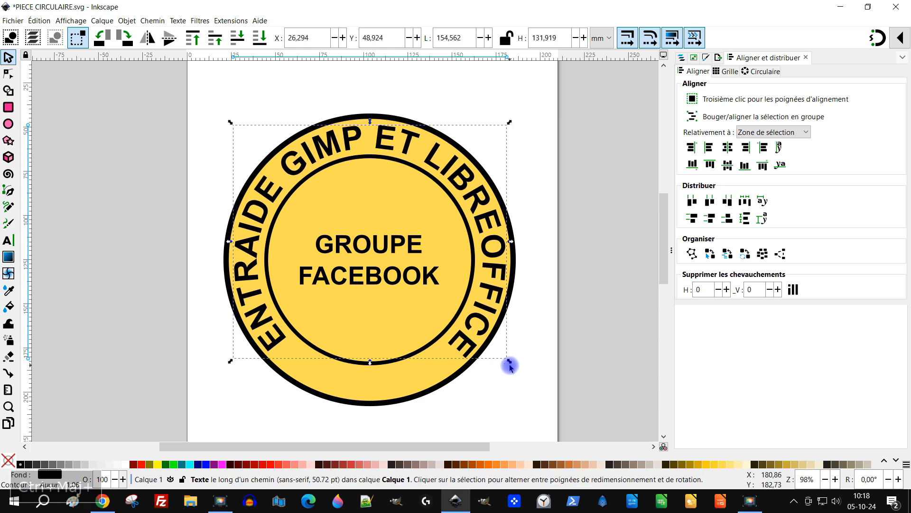
pyautogui.hotkey('ctrl', 'z')
pyautogui.click(458, 390)
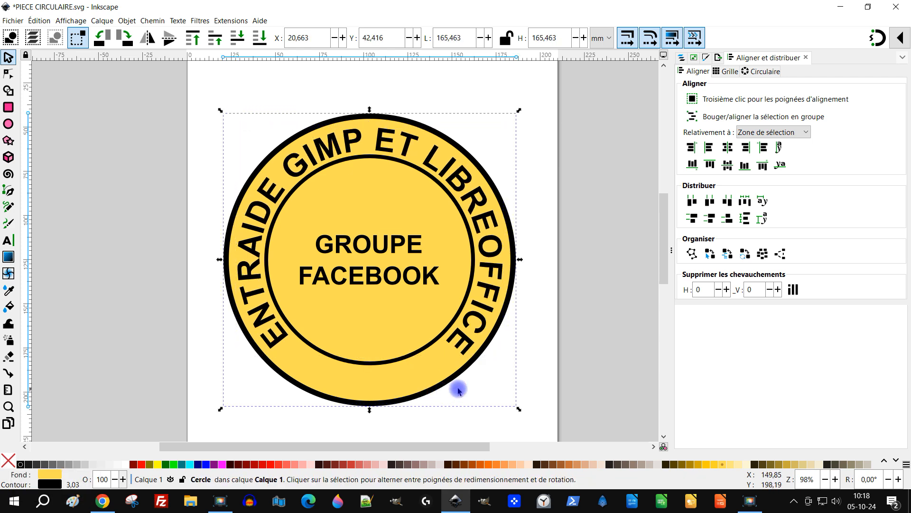
pyautogui.click(545, 301)
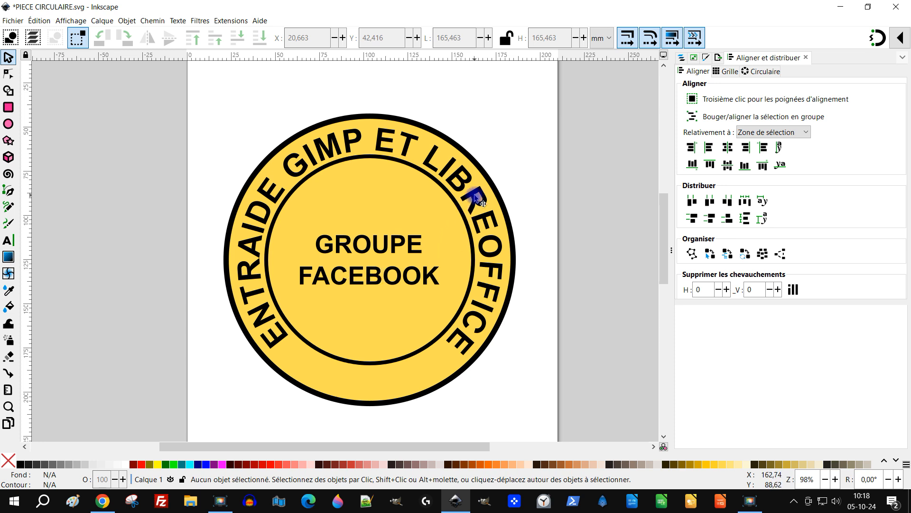
# Examine the curved text's entry in the Calques et objets list, collapse its sub-objects, and deselect the text
pyautogui.click(472, 194)
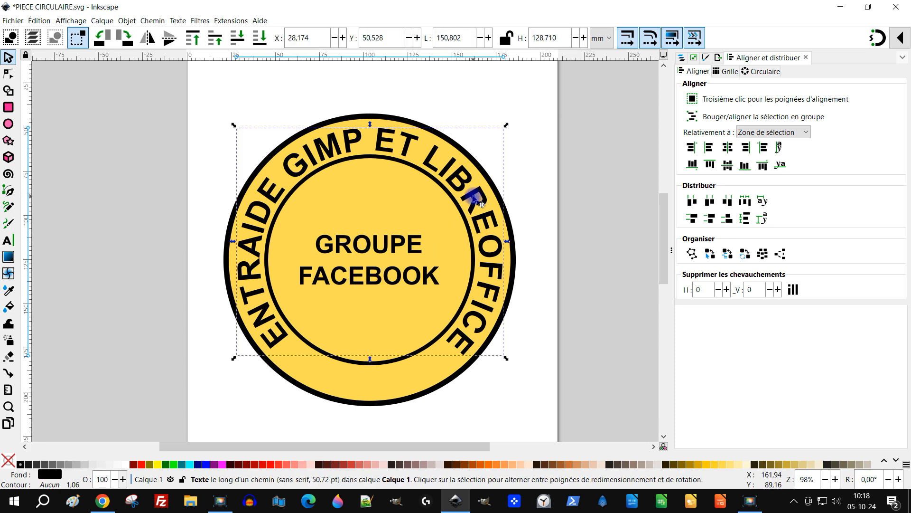
pyautogui.click(682, 58)
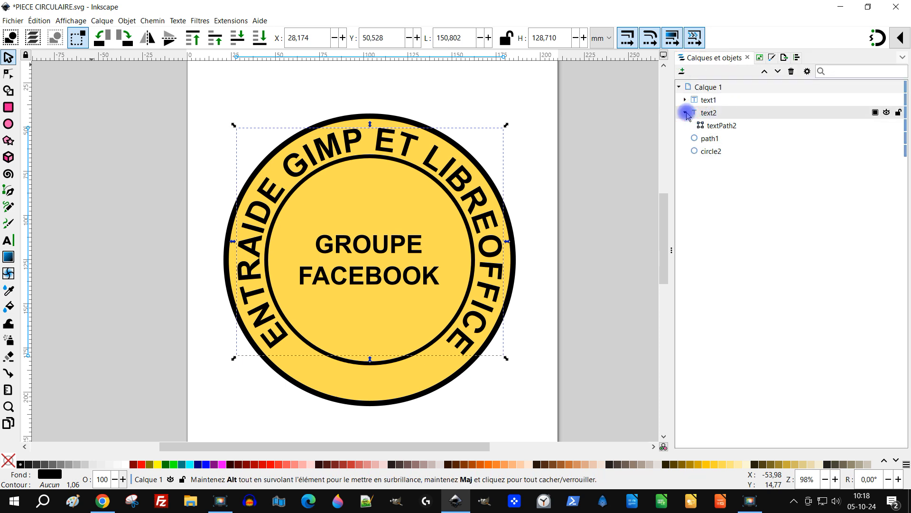
pyautogui.click(684, 114)
pyautogui.click(546, 204)
# Enlarge the GROUPE FACEBOOK text proportionally around its centre to about 97 mm wide, deselect it, and save the document
pyautogui.click(433, 275)
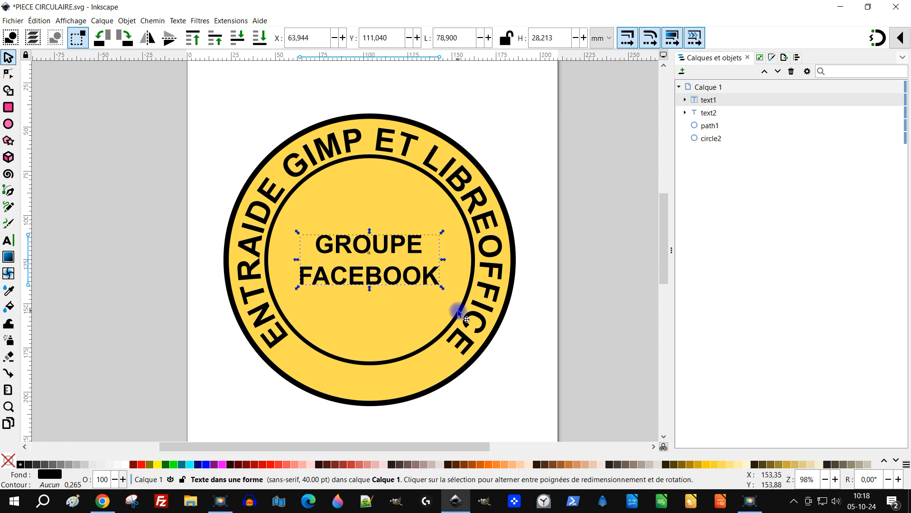
pyautogui.moveTo(443, 289); pyautogui.dragTo(457, 304)
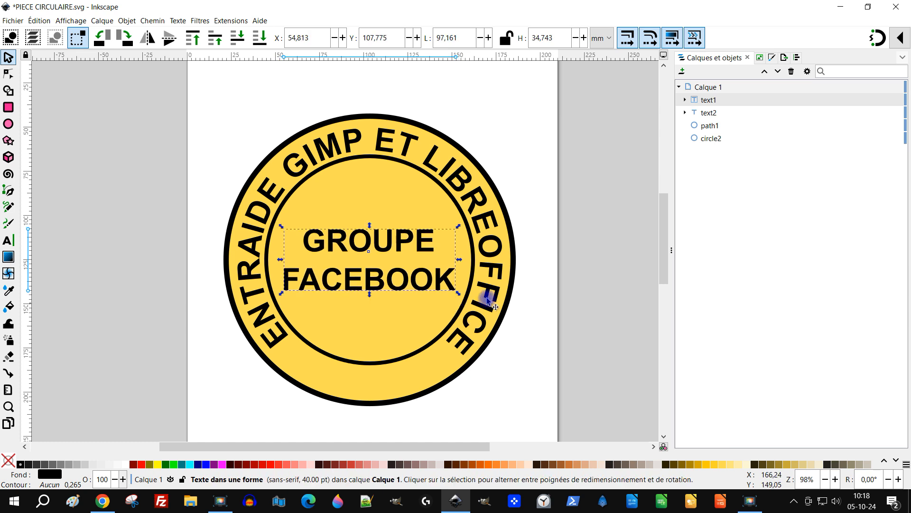
pyautogui.click(530, 197)
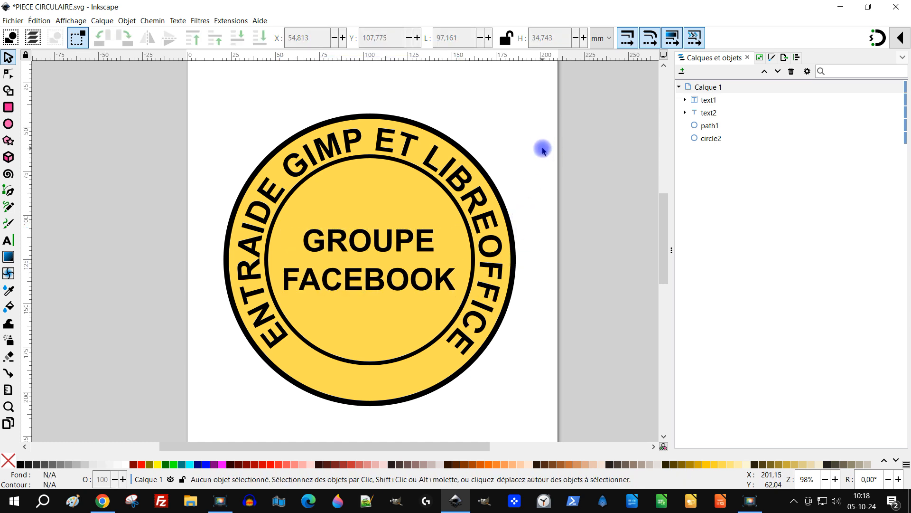
pyautogui.hotkey('ctrl', 's')
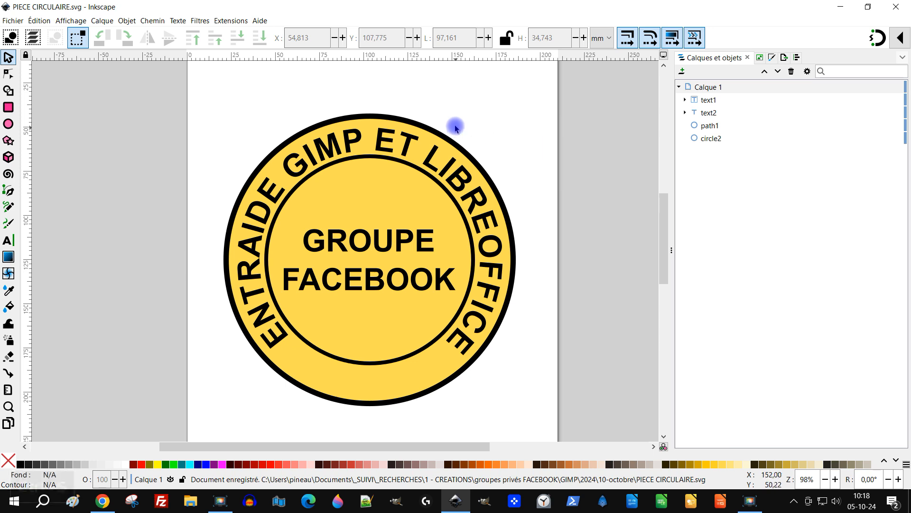